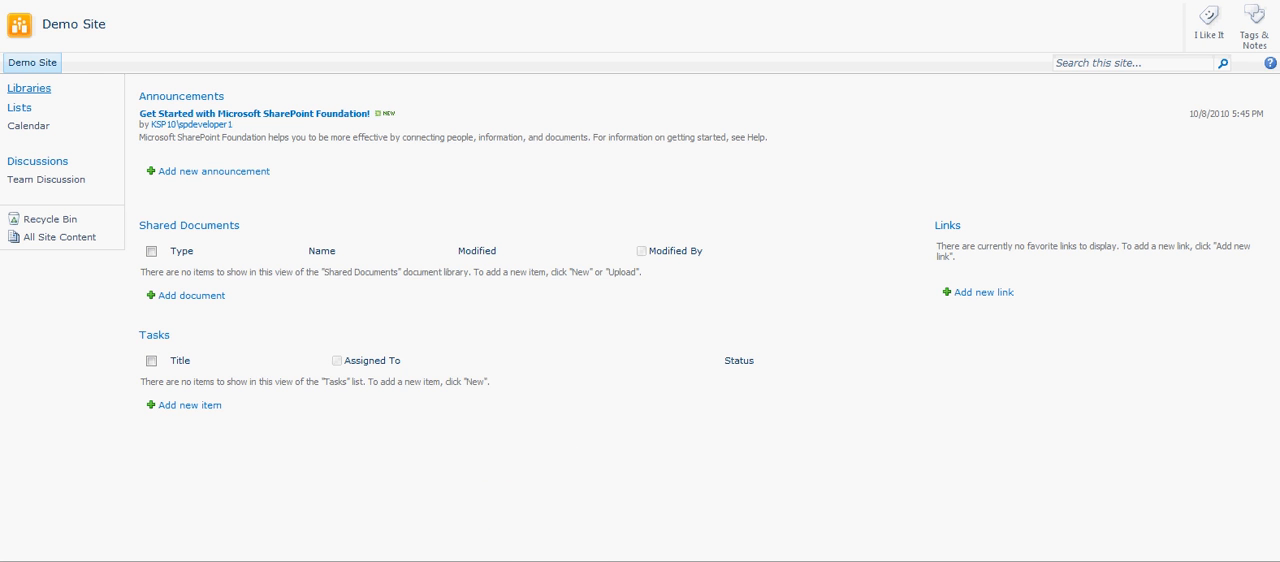
Create a document library named Financial Documents on the Demo Site.
left_click(29, 88)
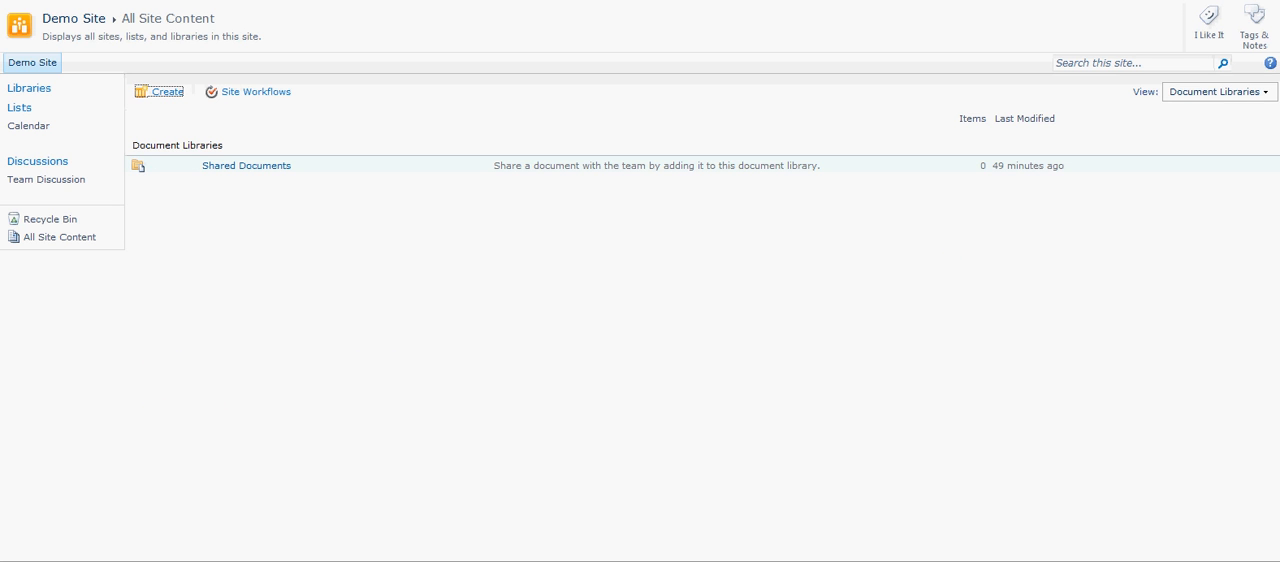
left_click(167, 91)
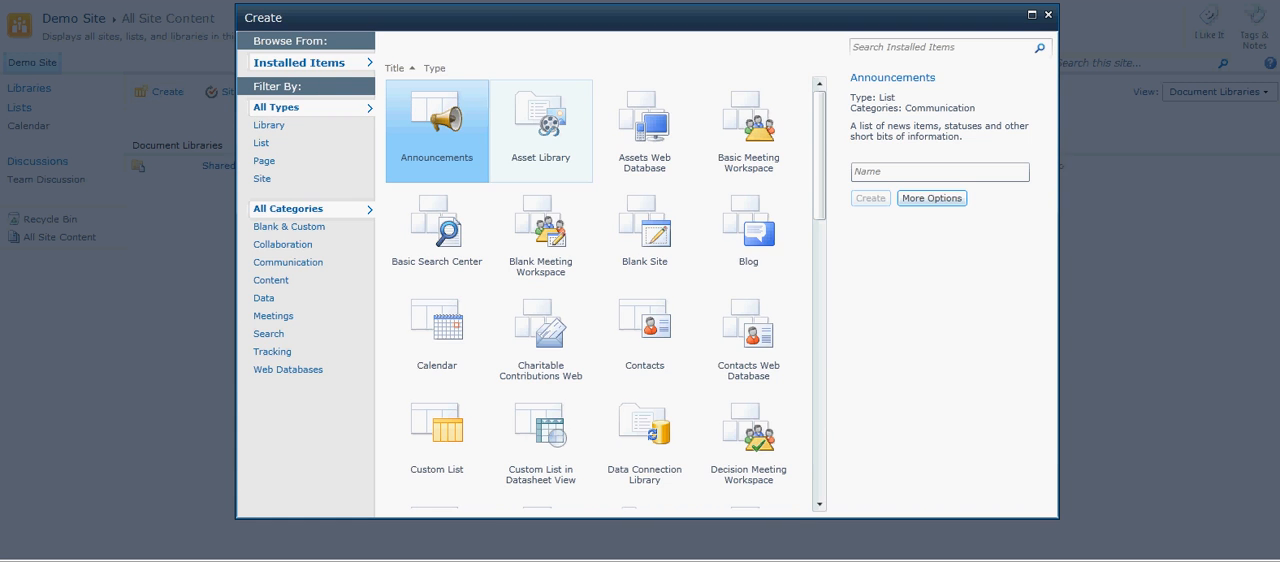
left_click(270, 143)
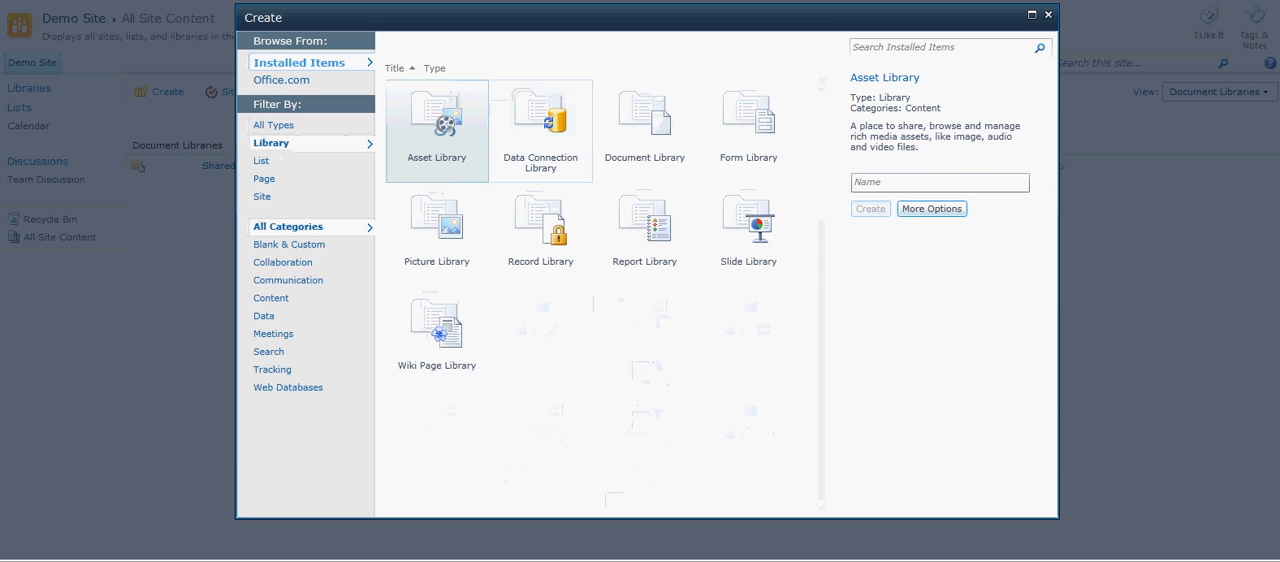
left_click(644, 128)
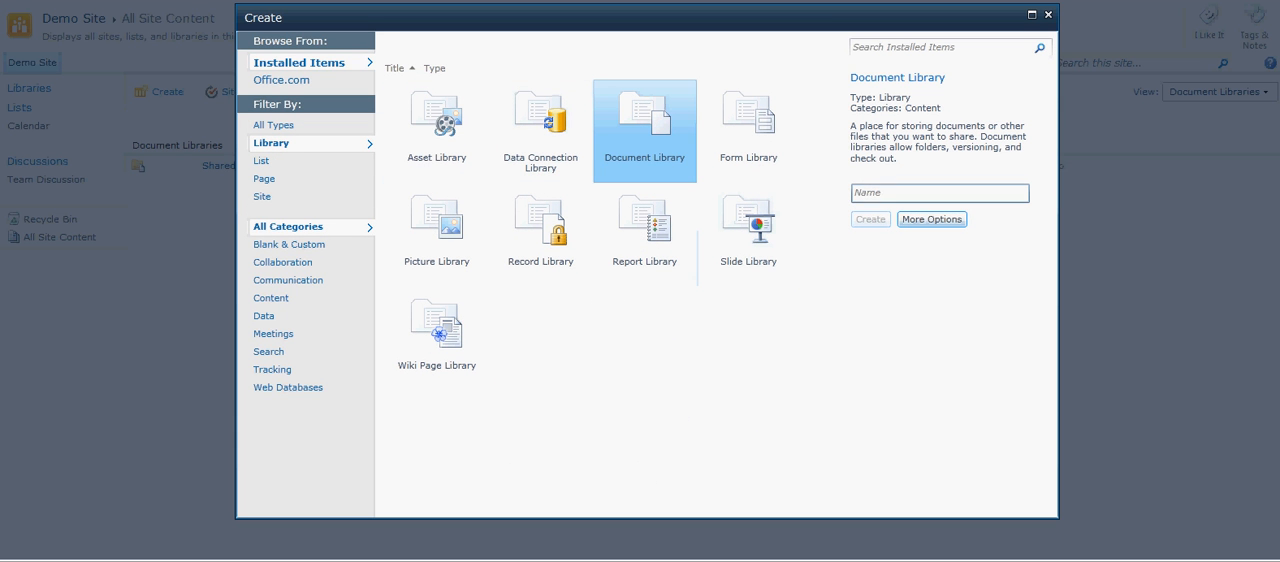
left_click(939, 193)
type("Financial")
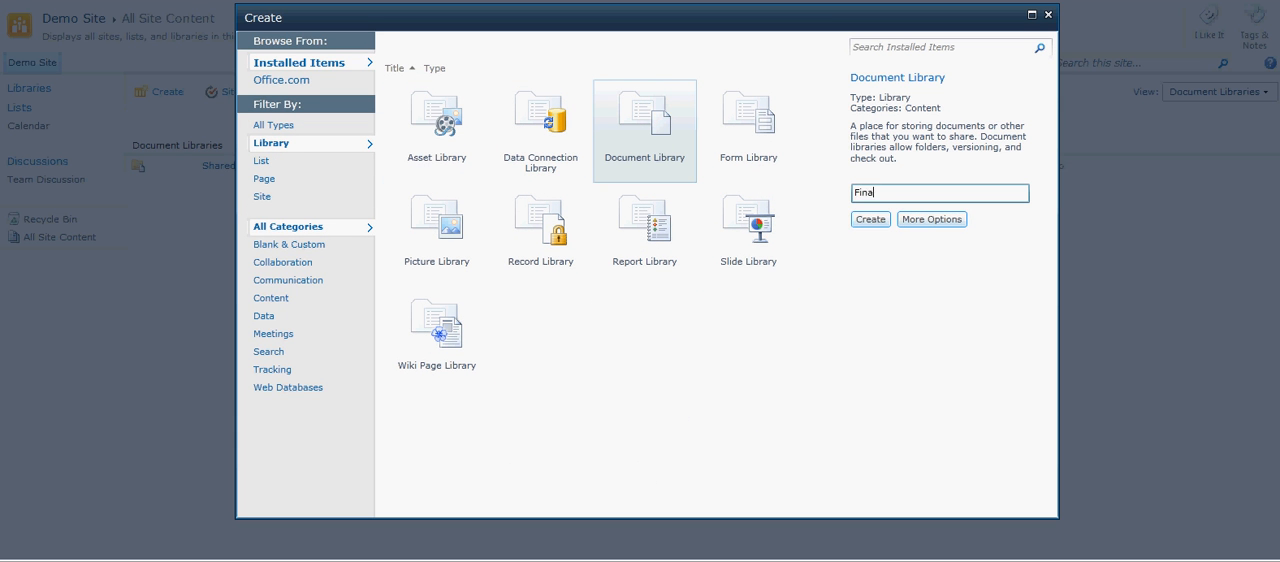
type(" Test")
key("BackSpace")
key("BackSpace")
key("BackSpace")
key("BackSpace")
type("Documents")
key("Return")
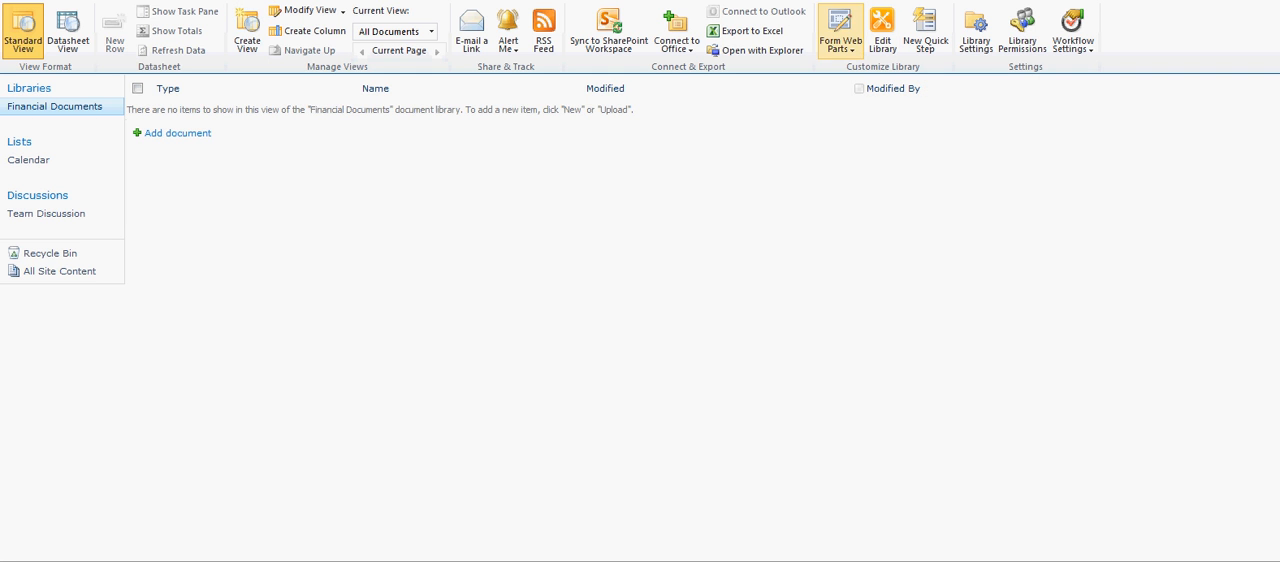
Allow management of content types in the advanced settings of the Financial Documents library.
left_click(976, 30)
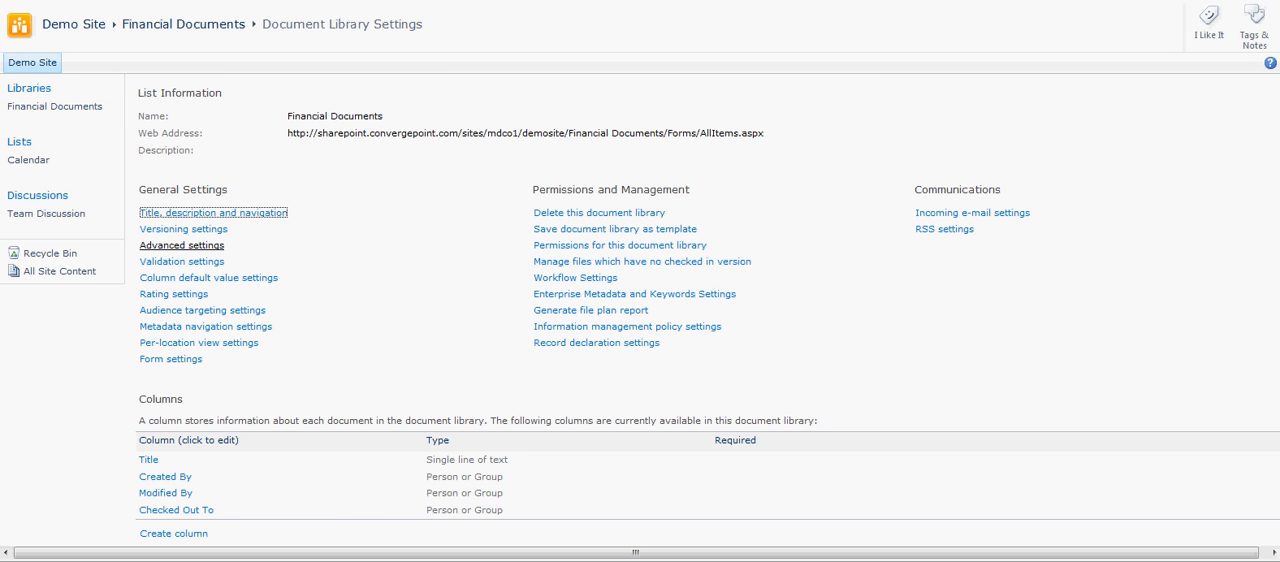
left_click(182, 245)
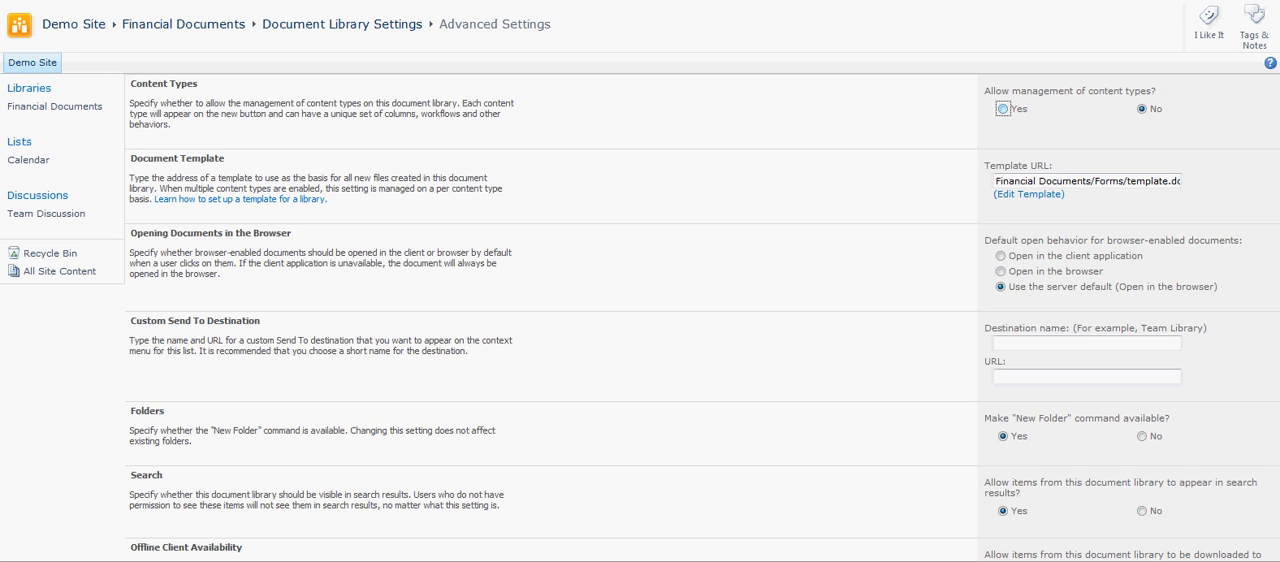
left_click(1003, 109)
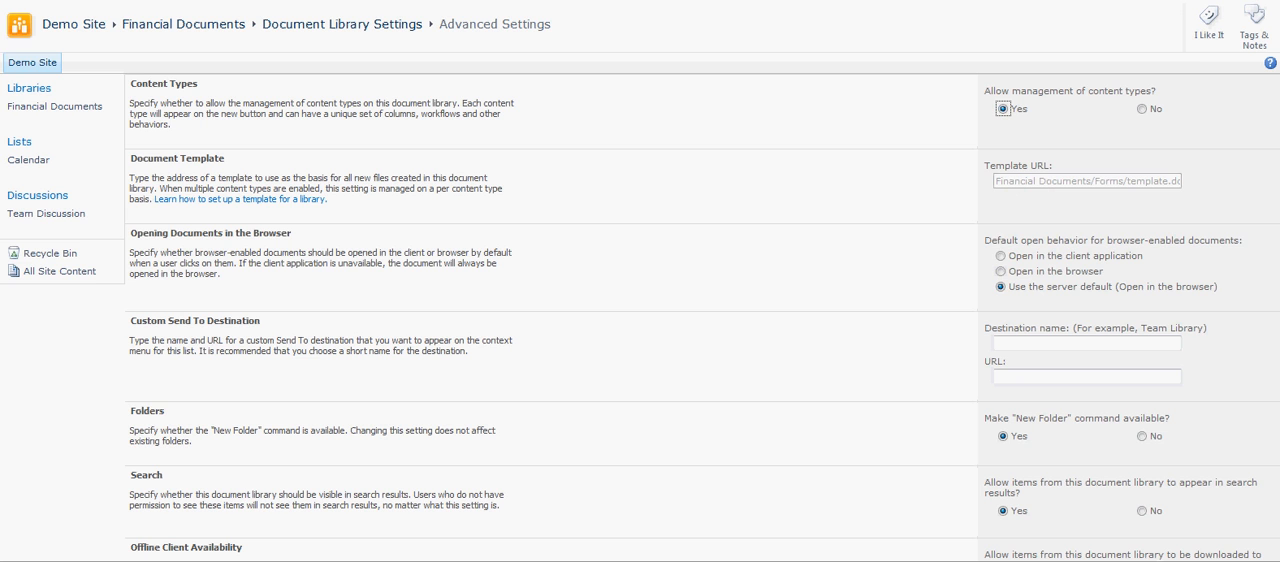
scroll(640, 300, "down", 5)
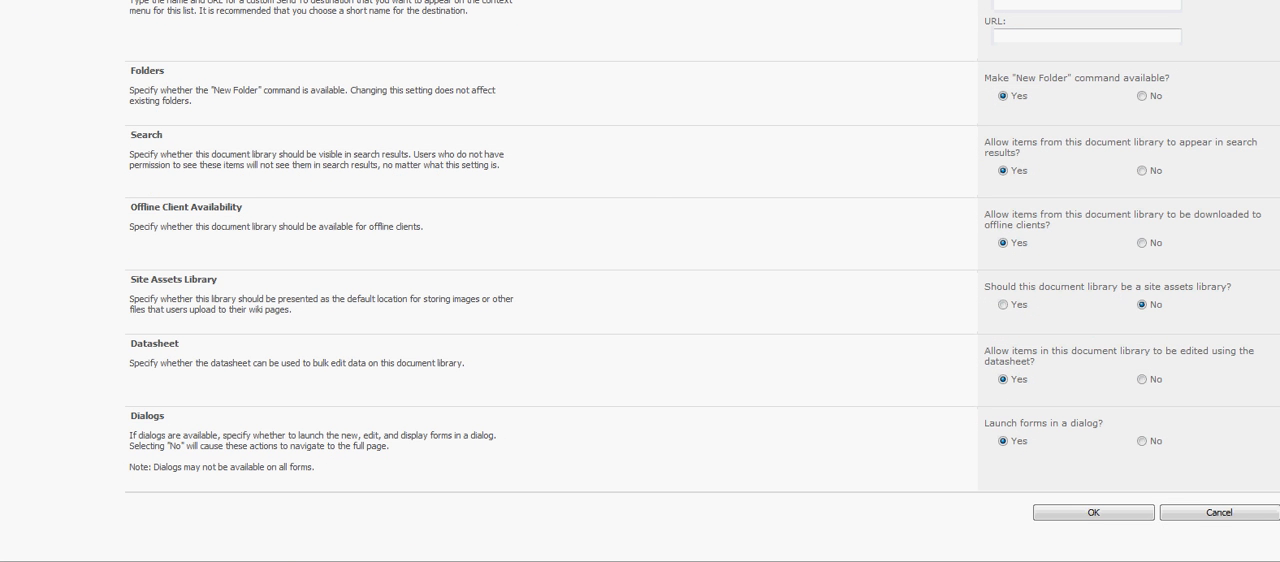
left_click(1093, 512)
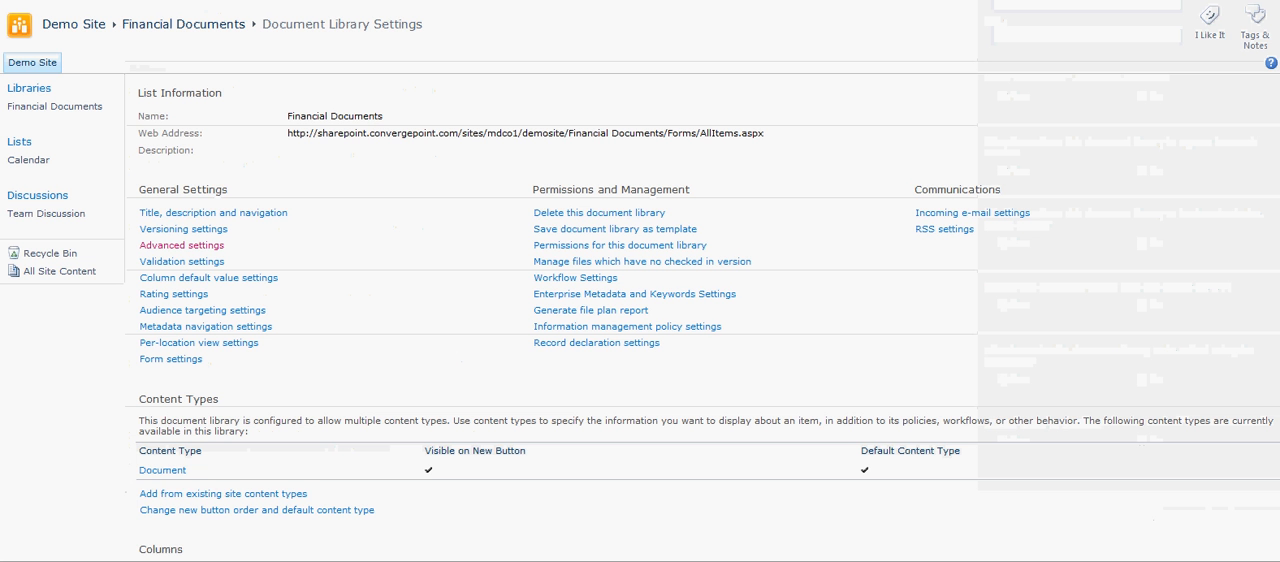
Add the existing site content type Document Set to the Financial Documents library.
scroll(640, 300, "down", 1)
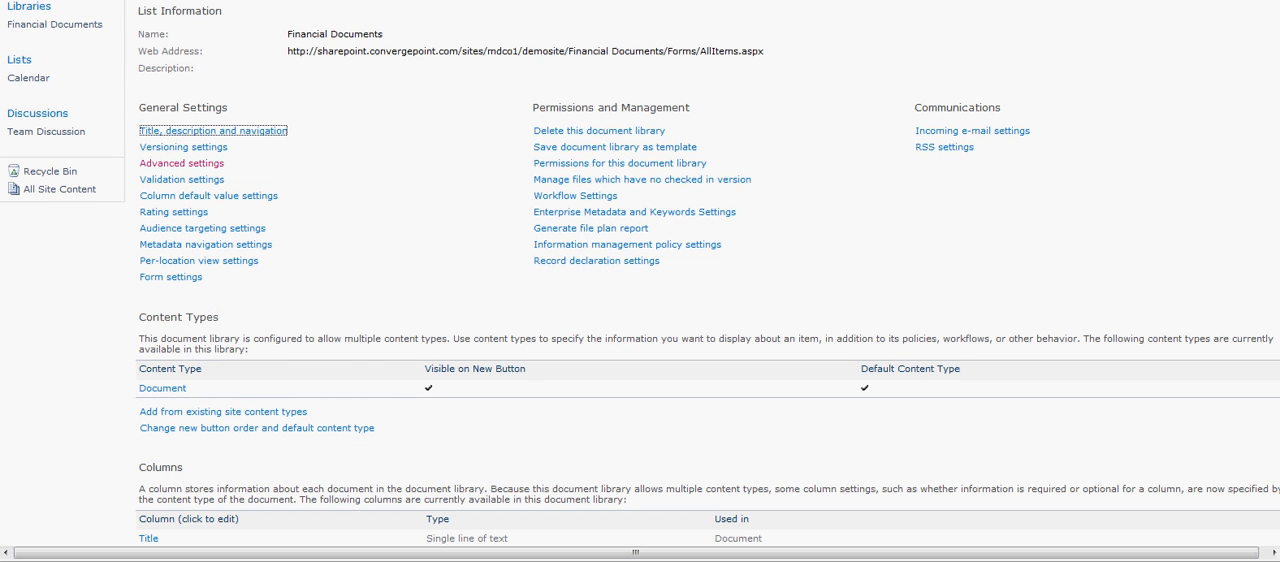
left_click(223, 412)
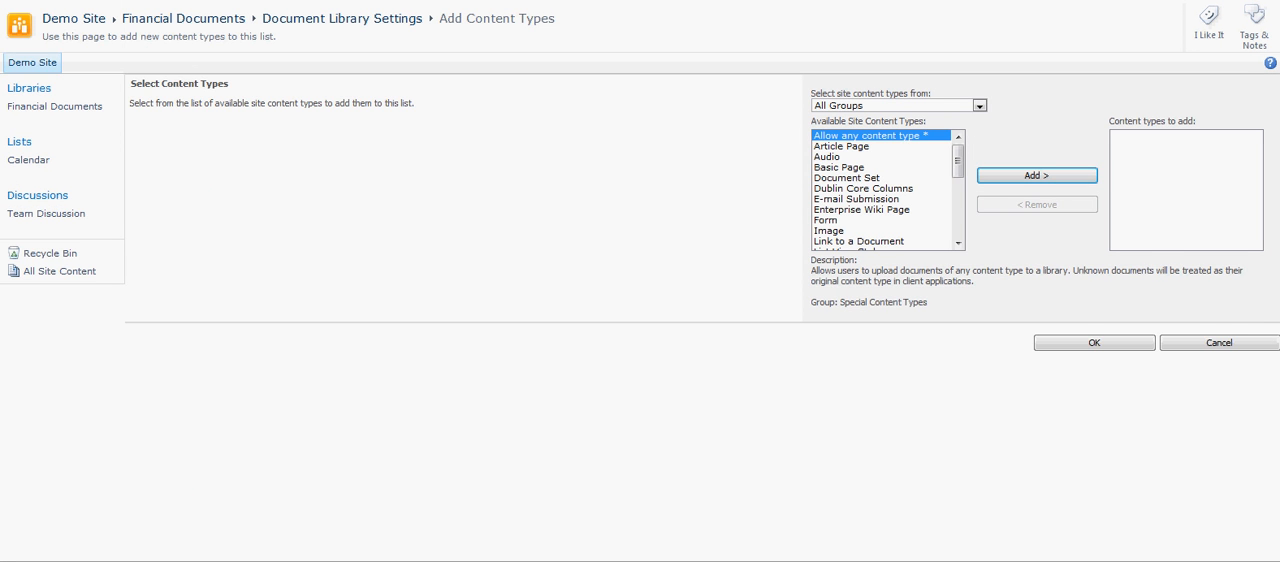
left_click(847, 178)
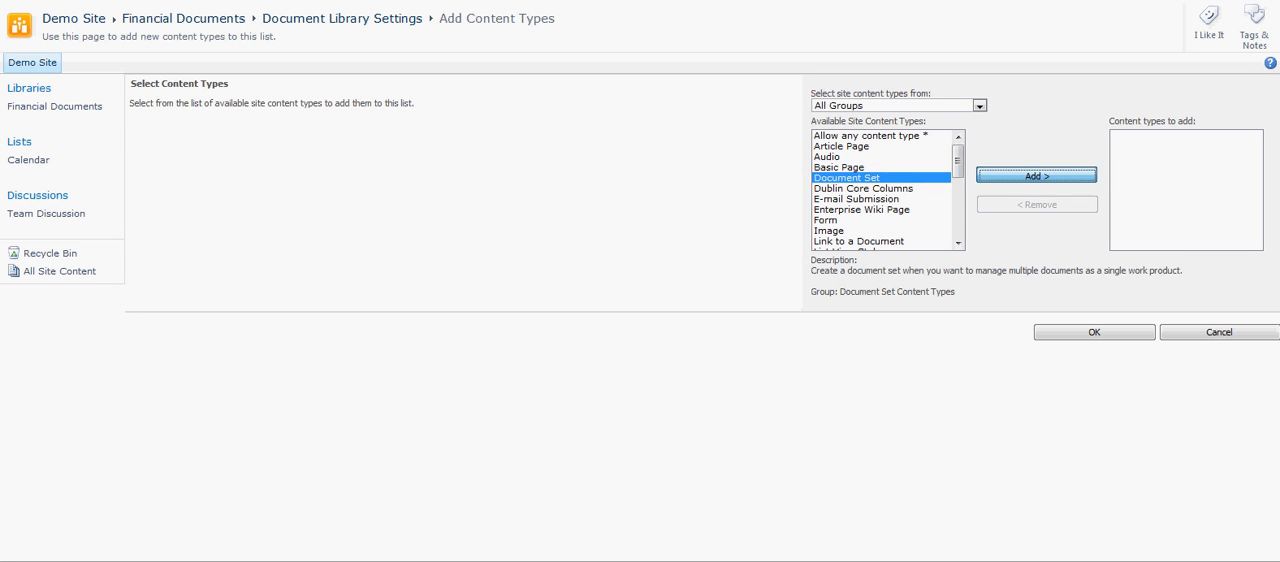
left_click(1037, 176)
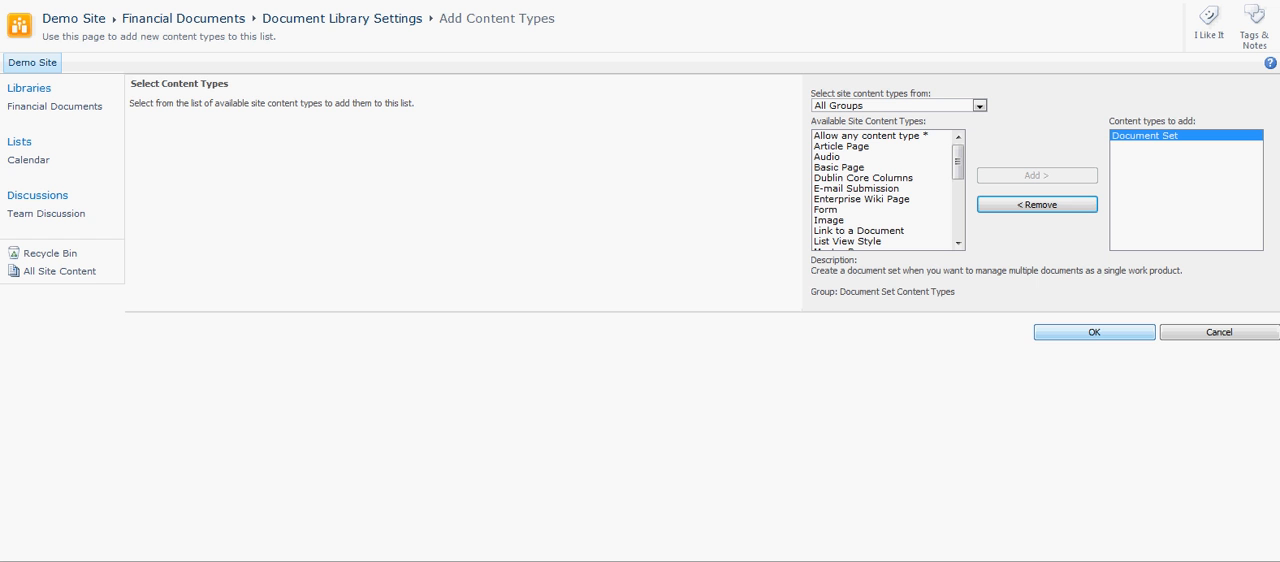
left_click(1094, 332)
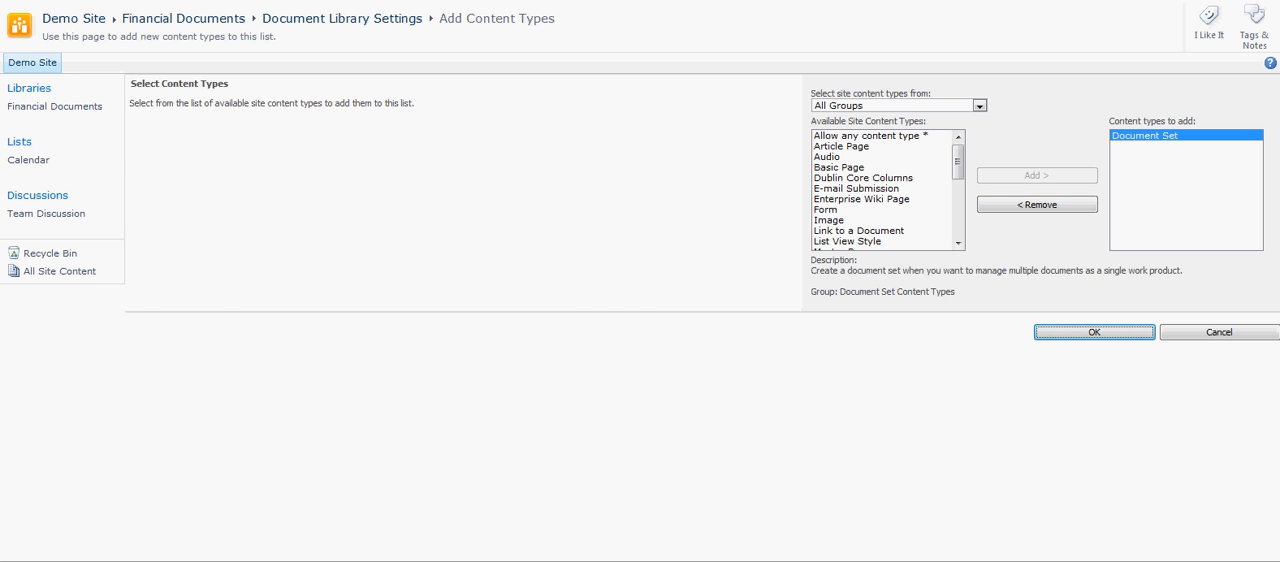
Make Document Set the library's default content type by placing it first in the new button order, ahead of Document.
scroll(640, 271, "down", 1)
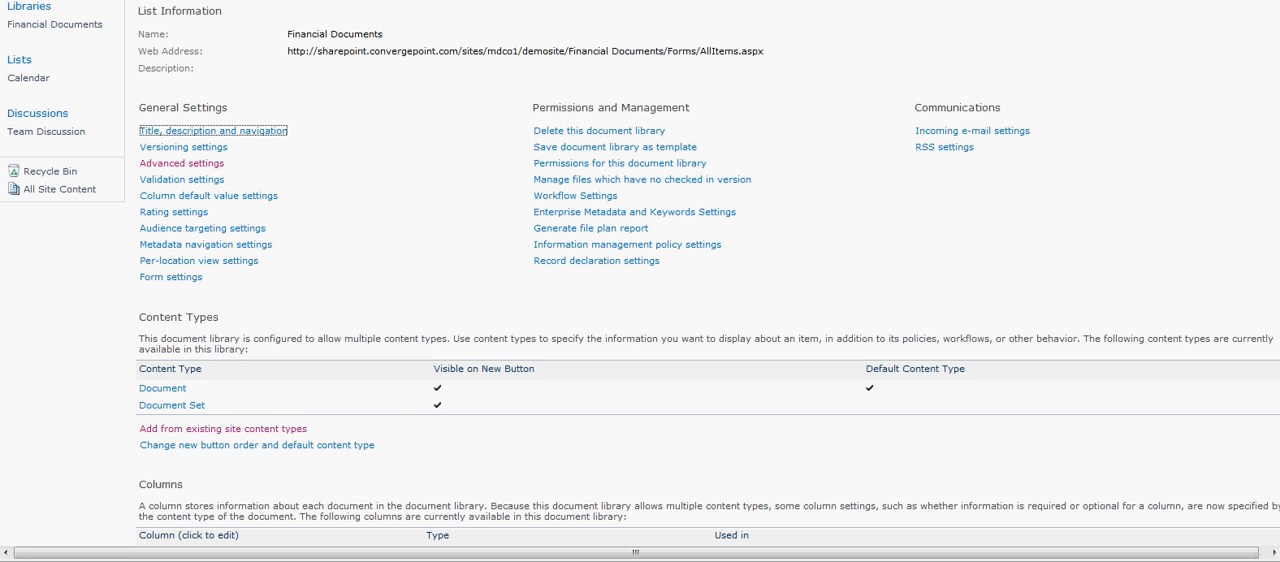
left_click(257, 445)
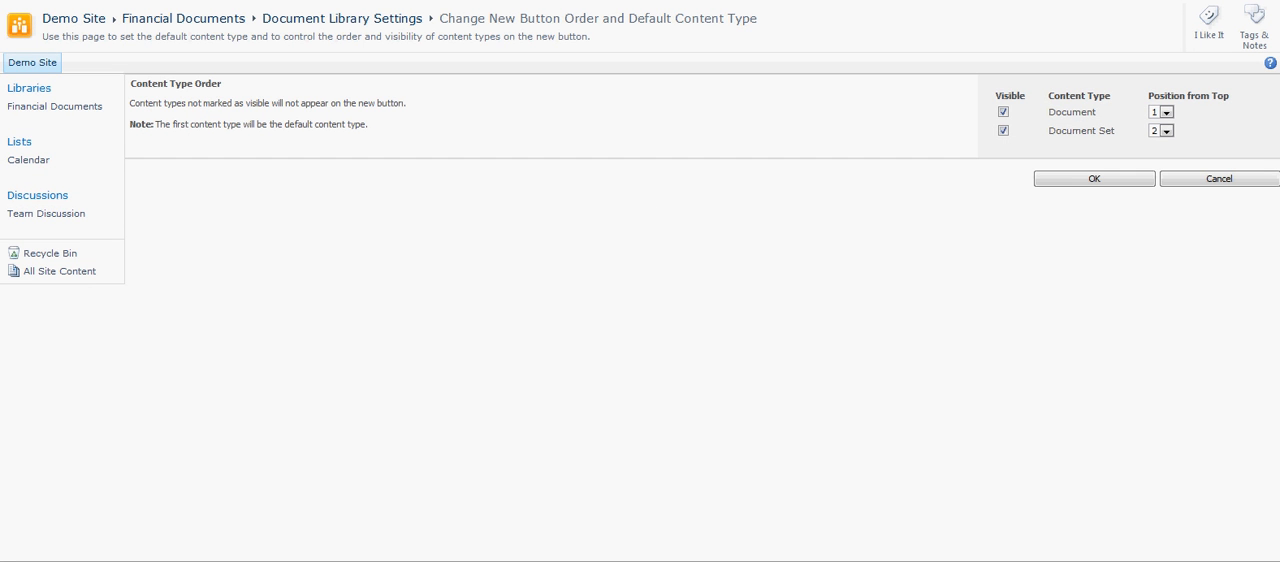
left_click(1160, 112)
left_click(1165, 134)
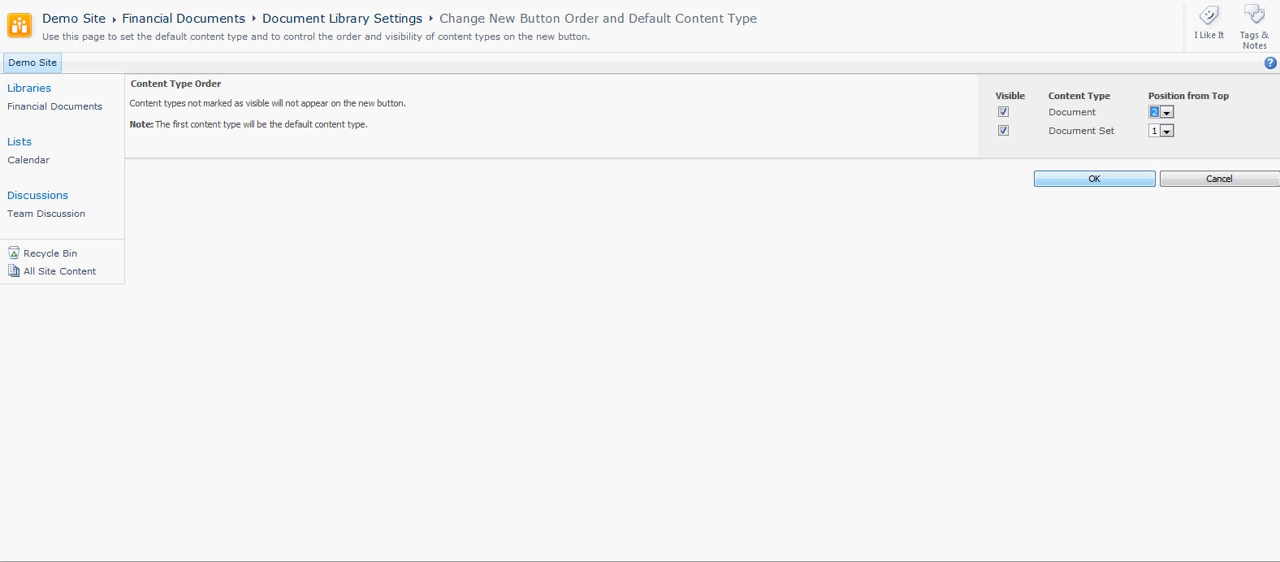
left_click(1094, 179)
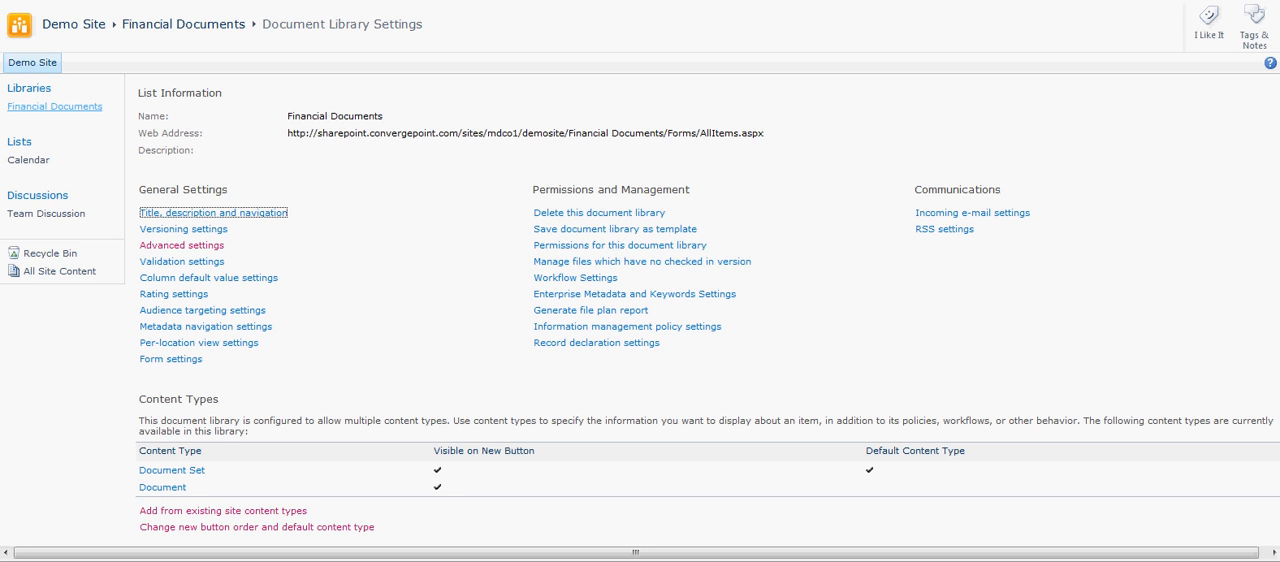
Start a new document set in the Financial Documents library and name it Company Tax Documents.
left_click(55, 107)
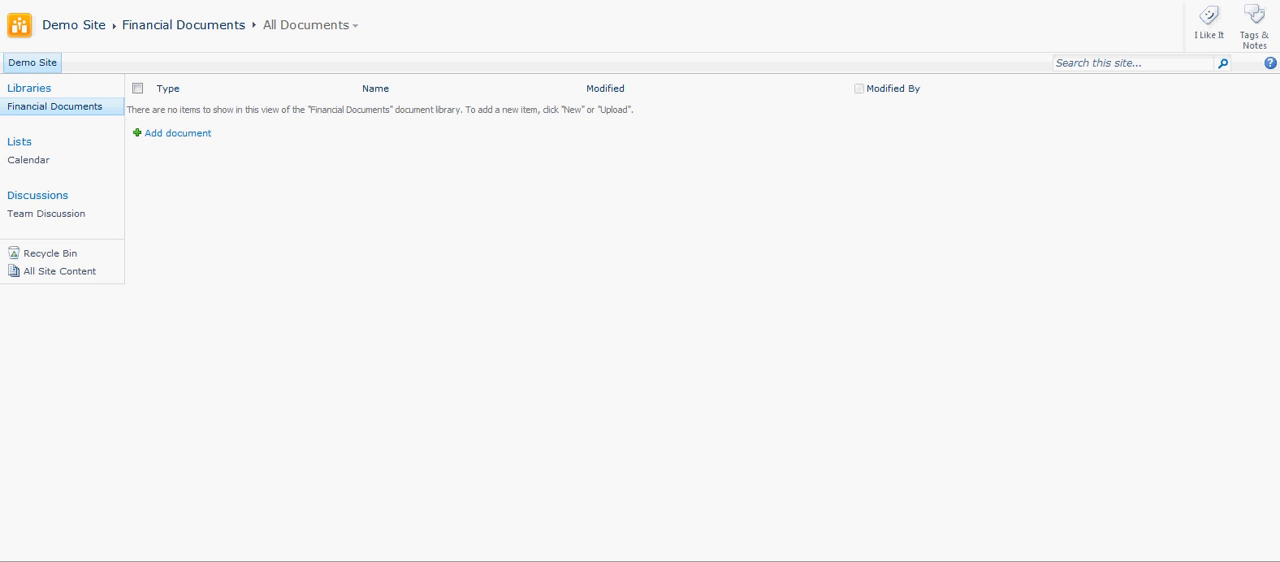
left_click(177, 1)
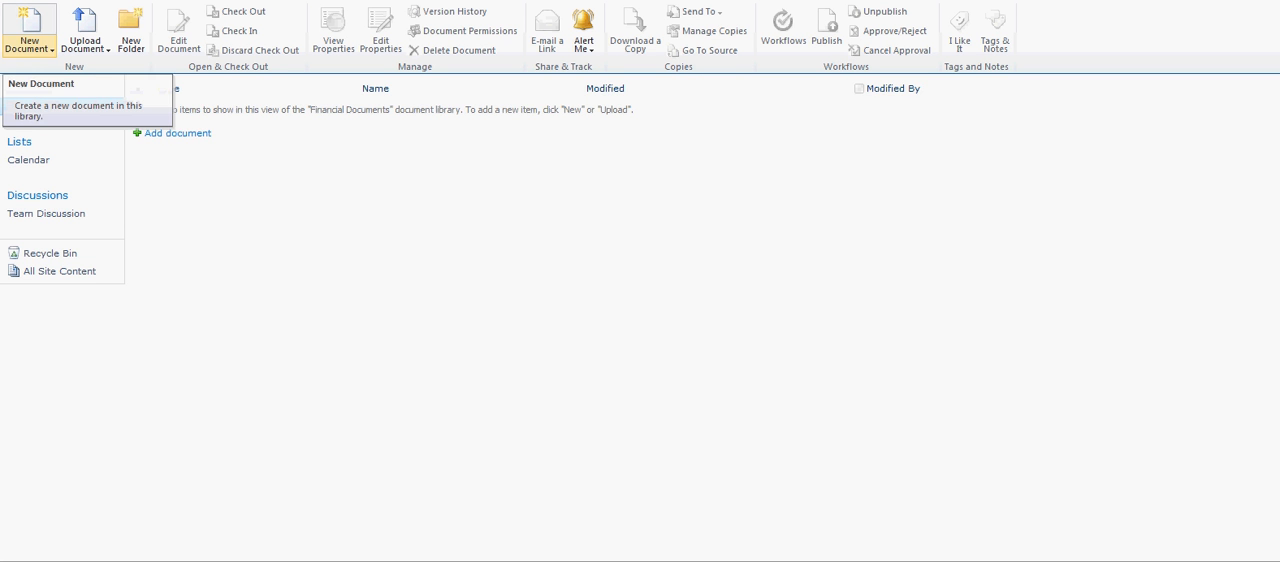
left_click(29, 44)
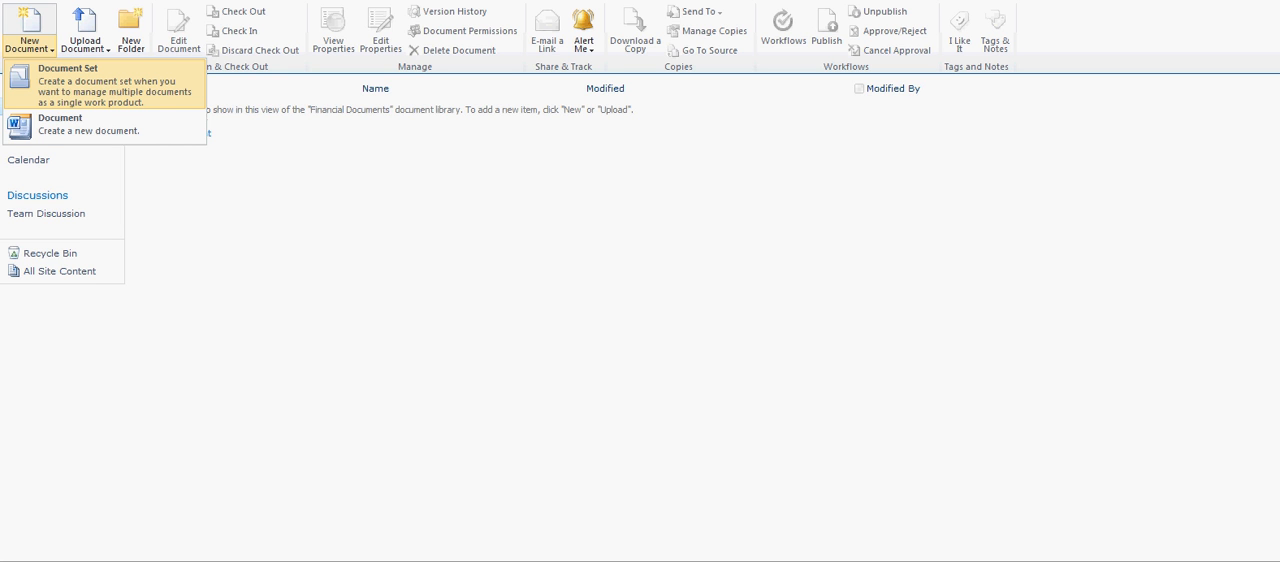
left_click(100, 82)
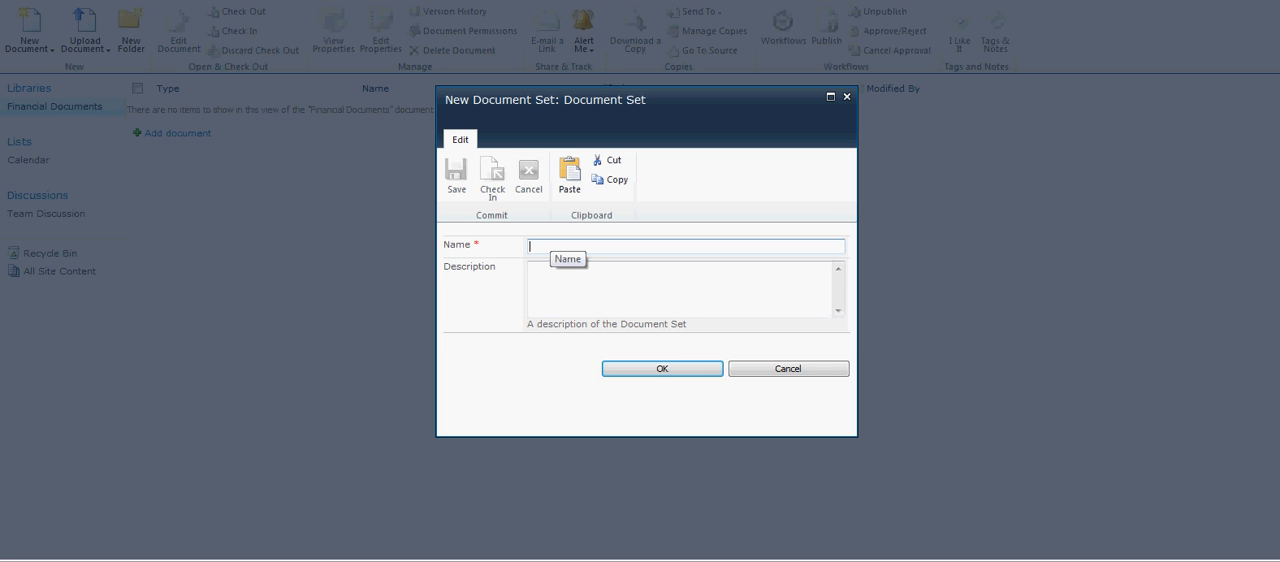
type("Com")
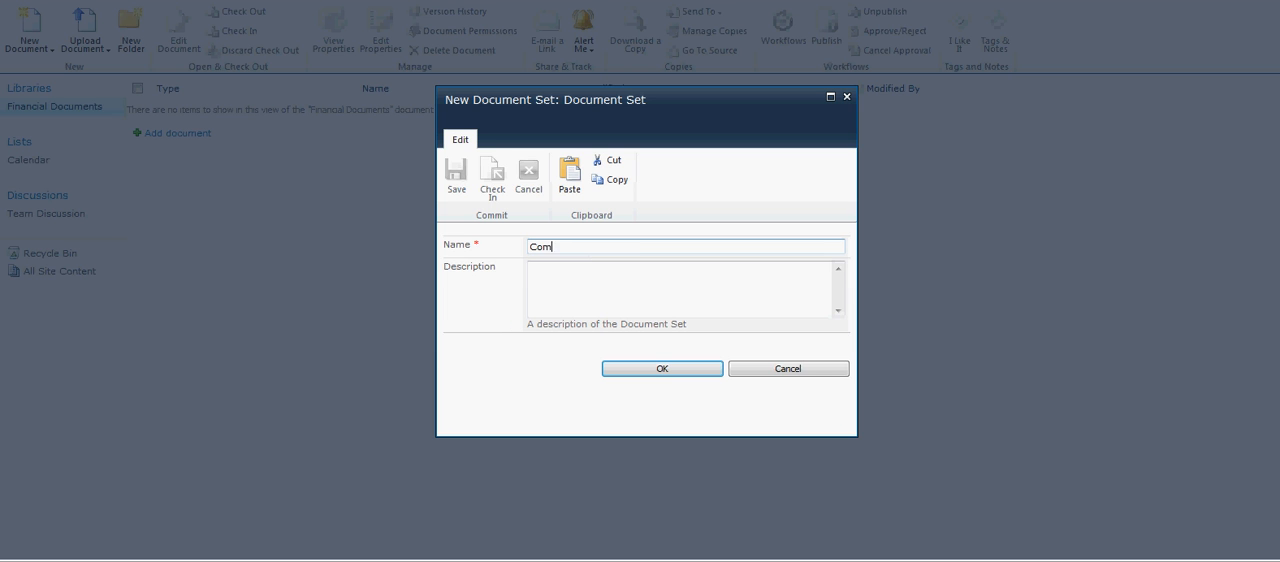
type("pany Tax Documents")
Describe the document set as "This is a document set for all company tax documents" and create it.
key("Tab")
type("This is a document ")
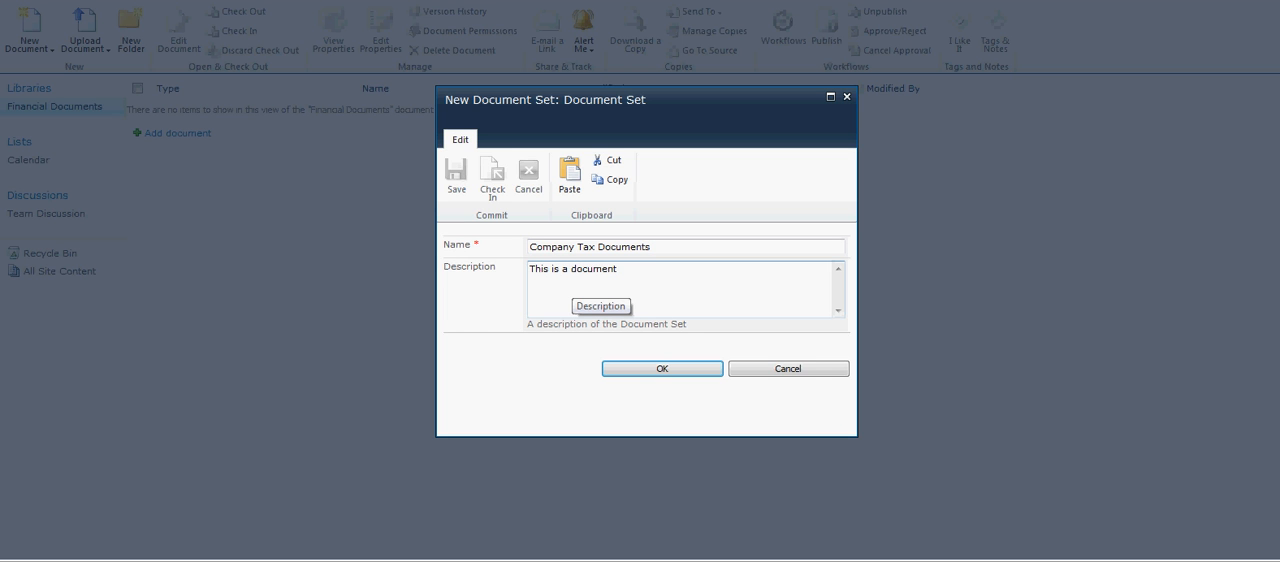
type("set for all company taz d")
key("BackSpace")
key("BackSpace")
key("BackSpace")
type("x documents")
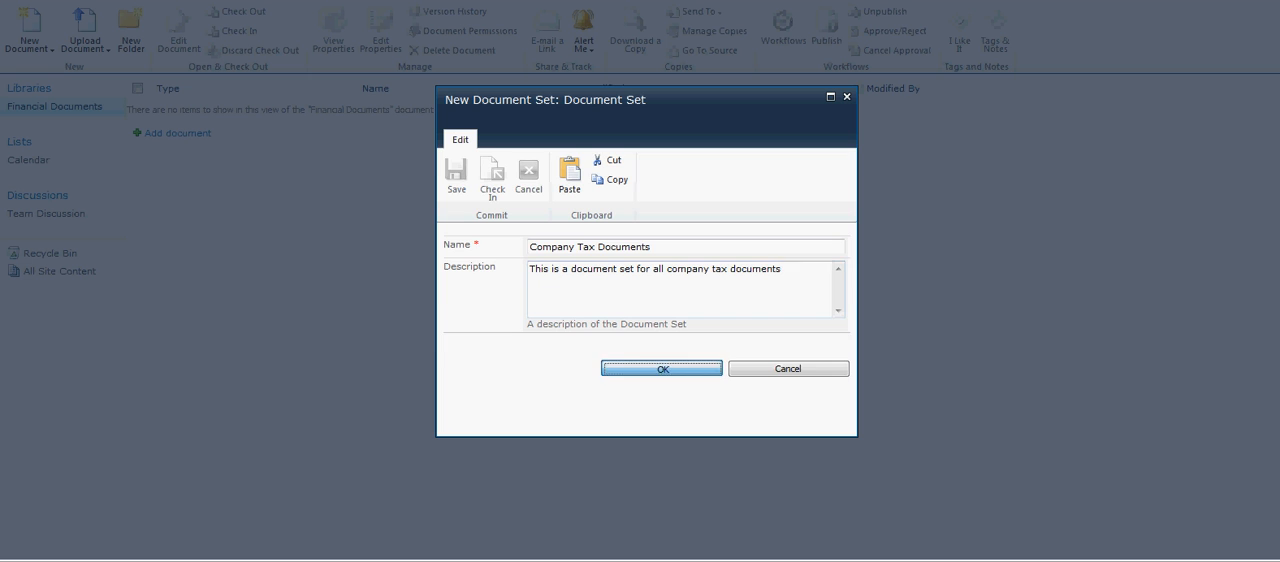
left_click(662, 369)
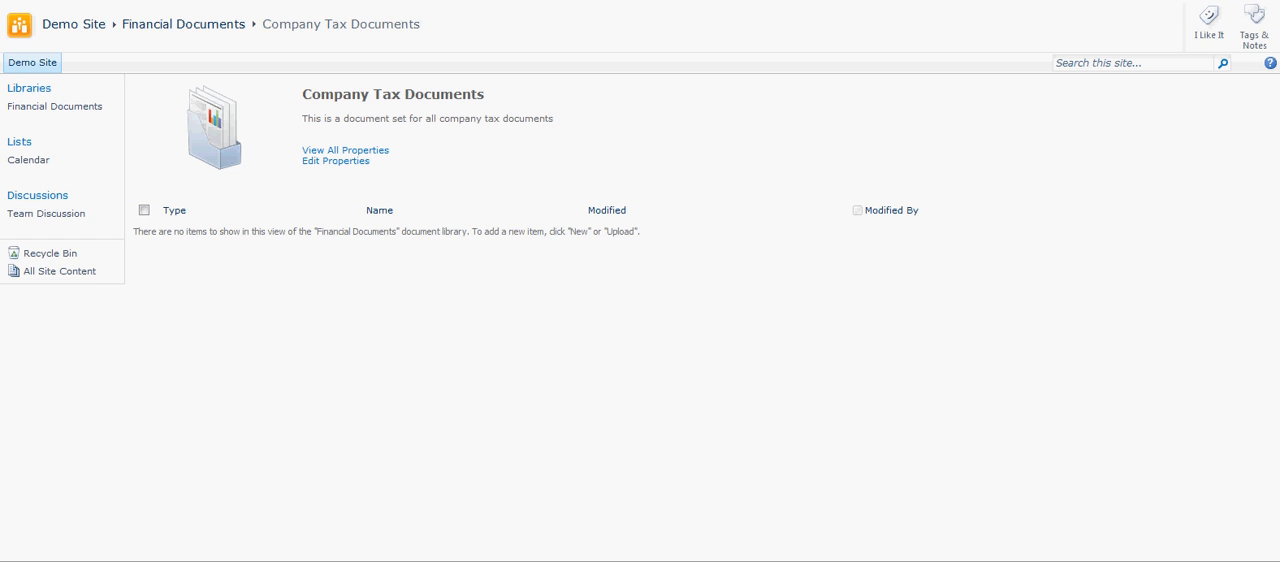
Upload Sample Document 1 from the Samples folder into the Company Tax Documents set, with overwriting of existing files enabled.
left_click(190, 1)
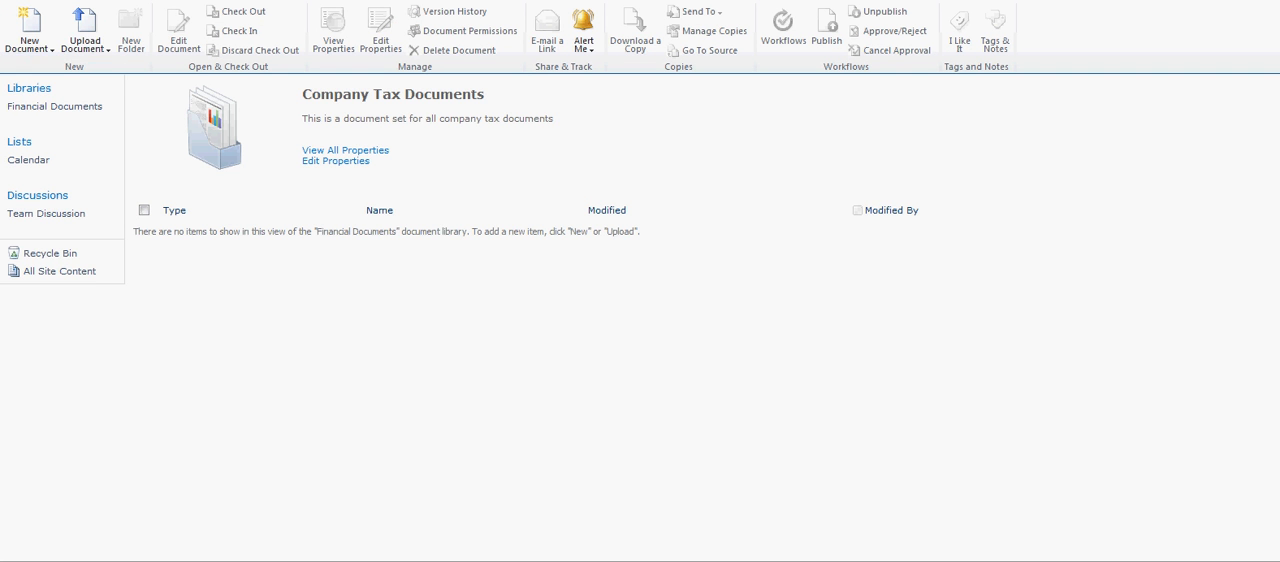
left_click(29, 44)
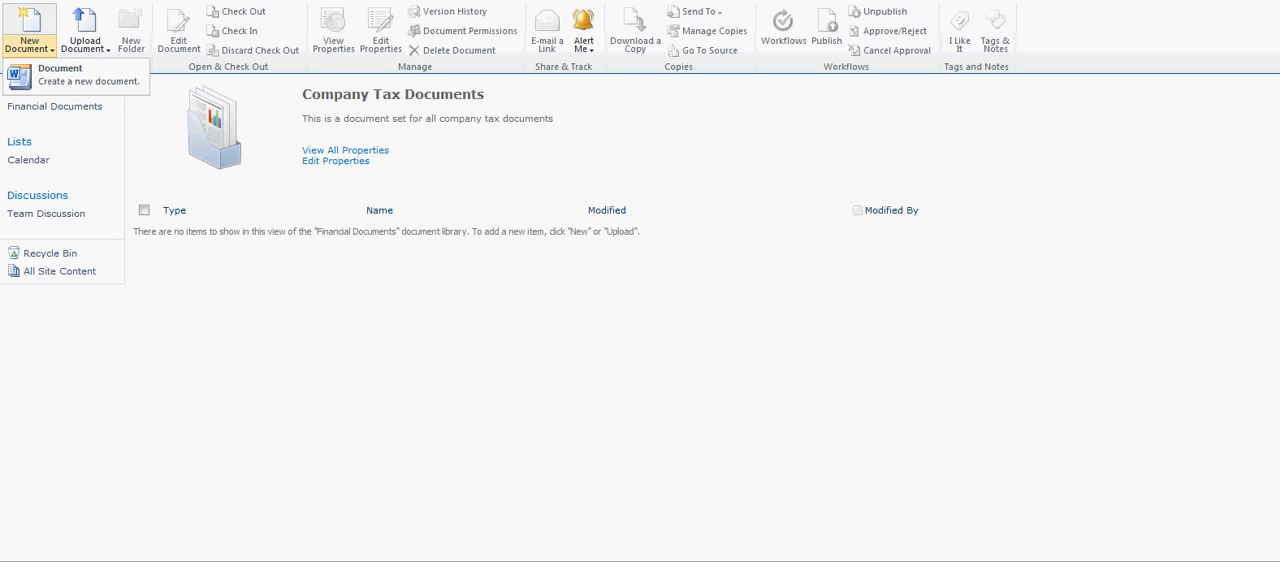
left_click(85, 44)
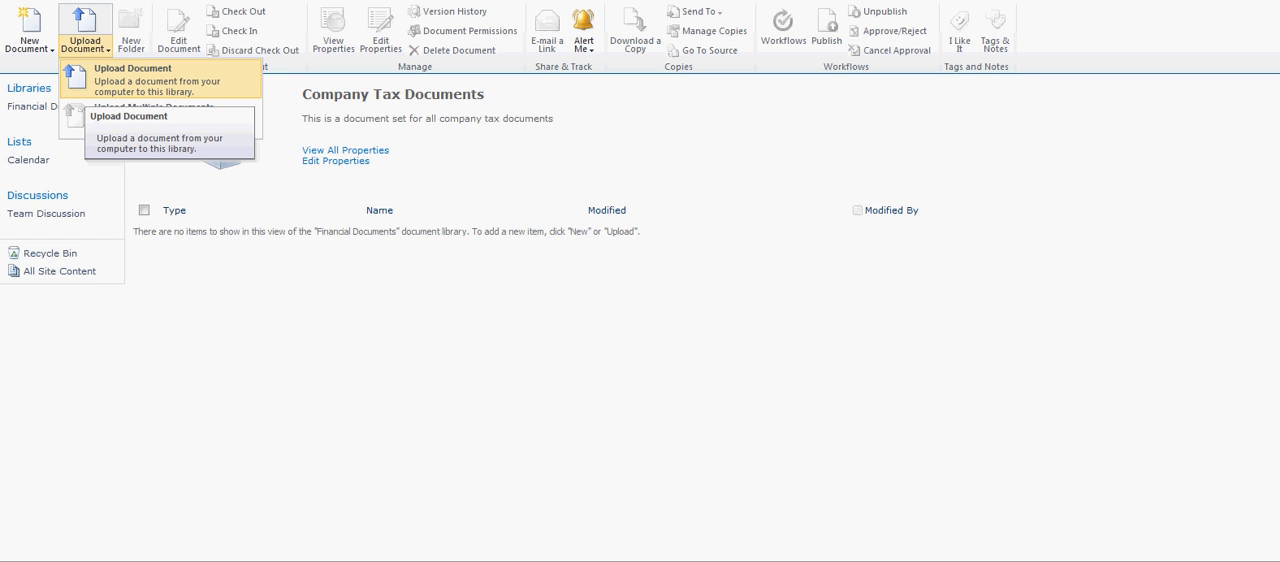
left_click(90, 85)
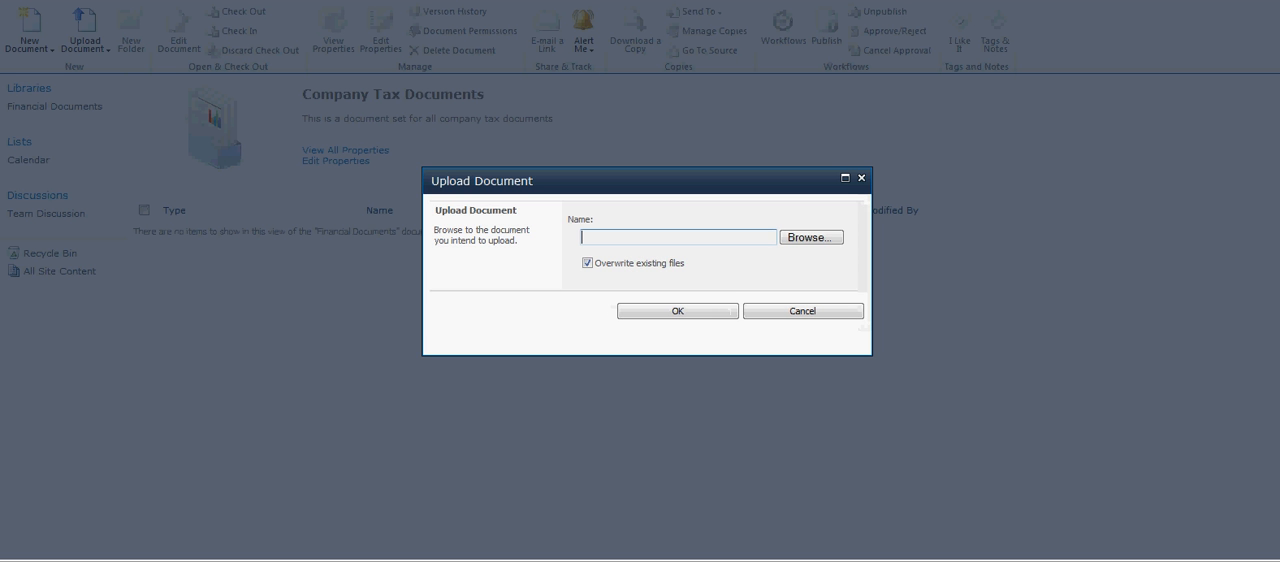
left_click(811, 238)
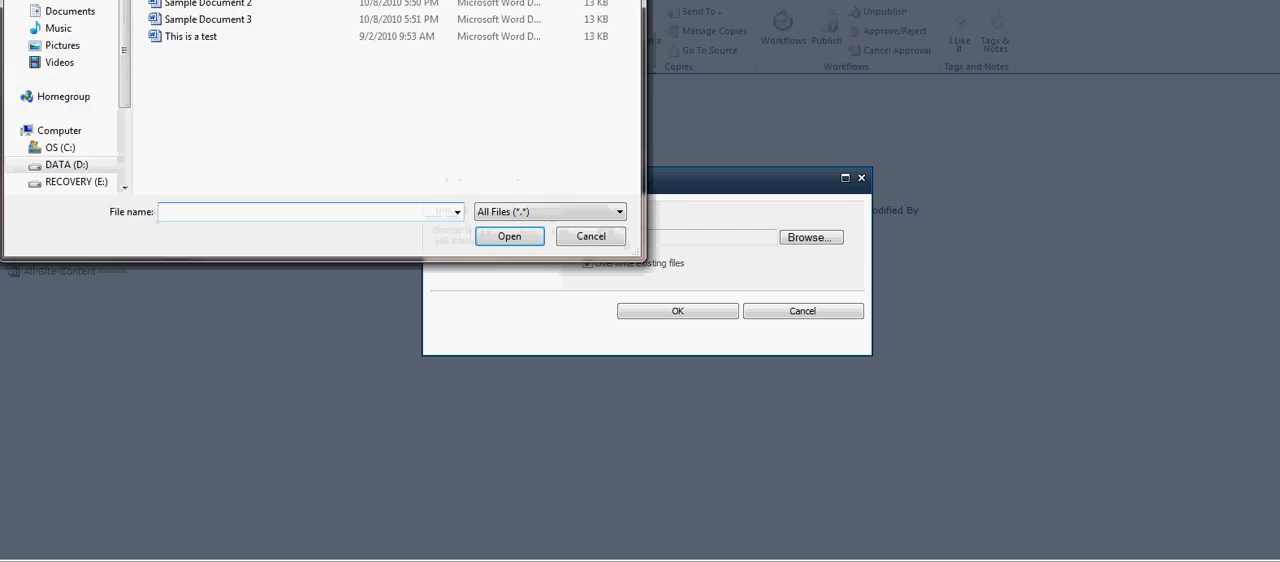
double_click(208, 1)
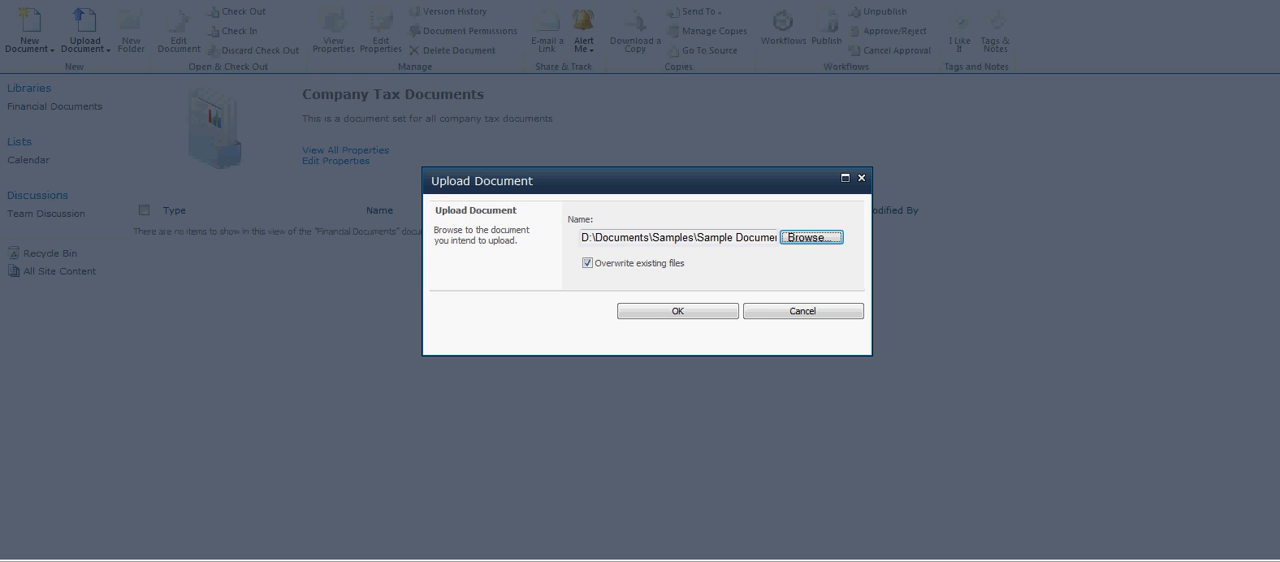
key("Return")
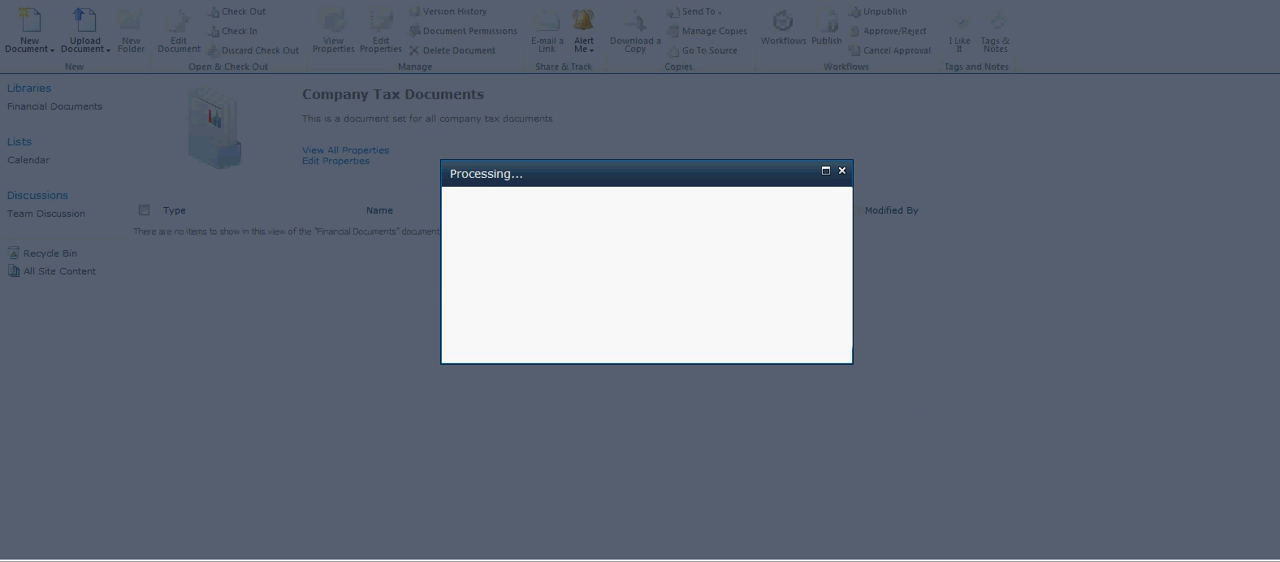
Title the uploaded Sample Document 1 "Sample Tax Document Q1 2010" and save its properties.
left_click(694, 317)
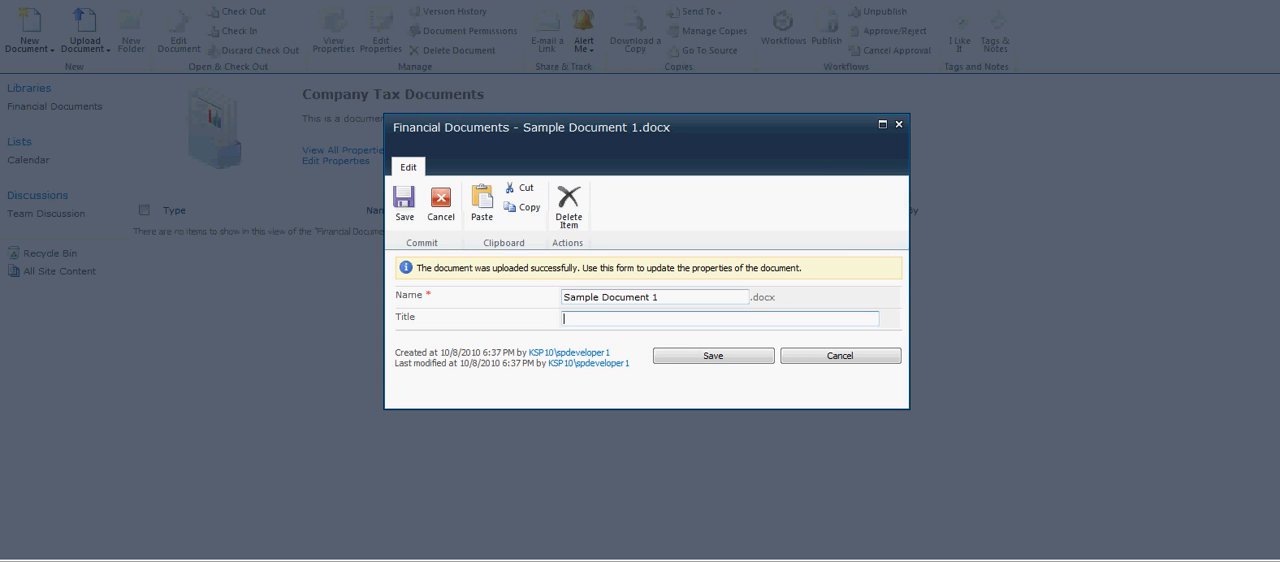
type("Sample ")
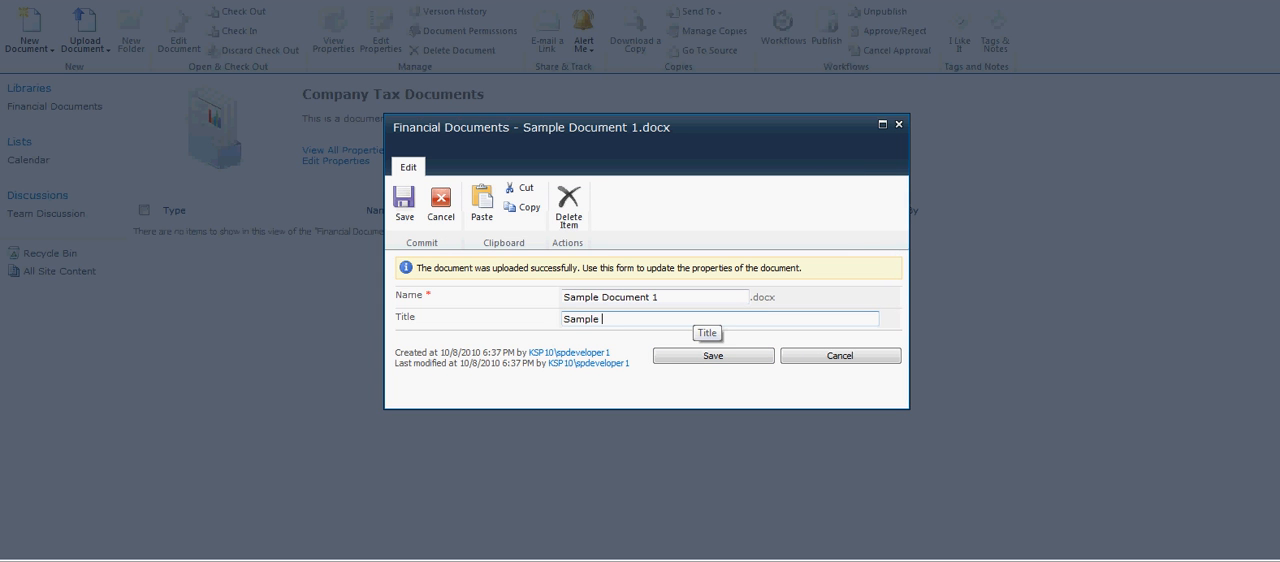
type("Tax Document Q1")
type("2010")
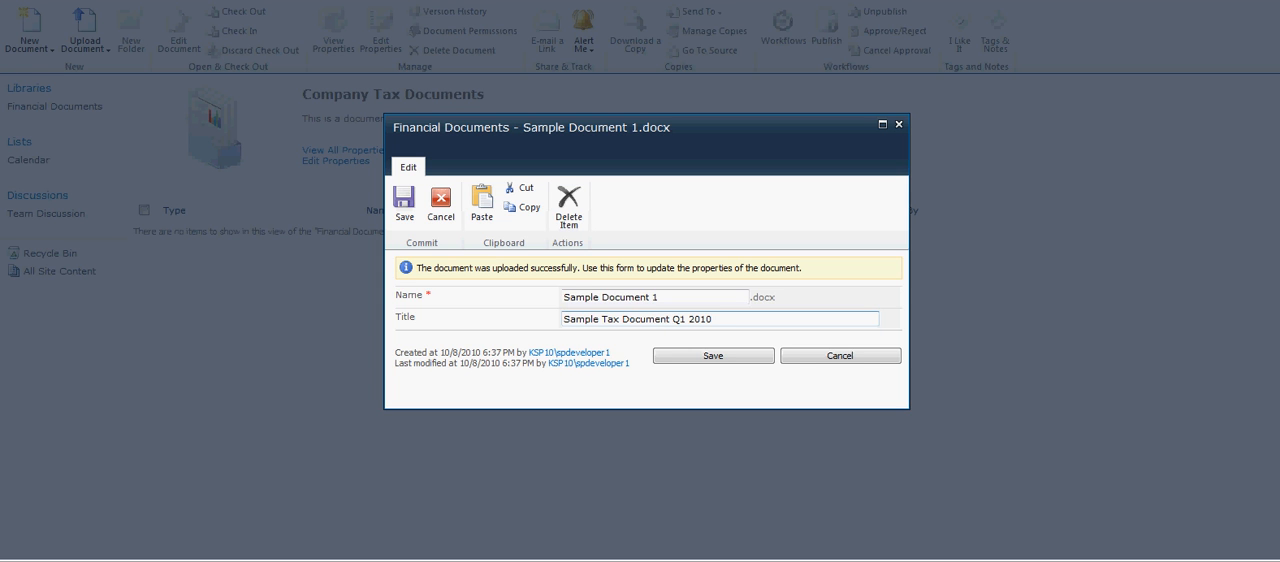
key("Tab")
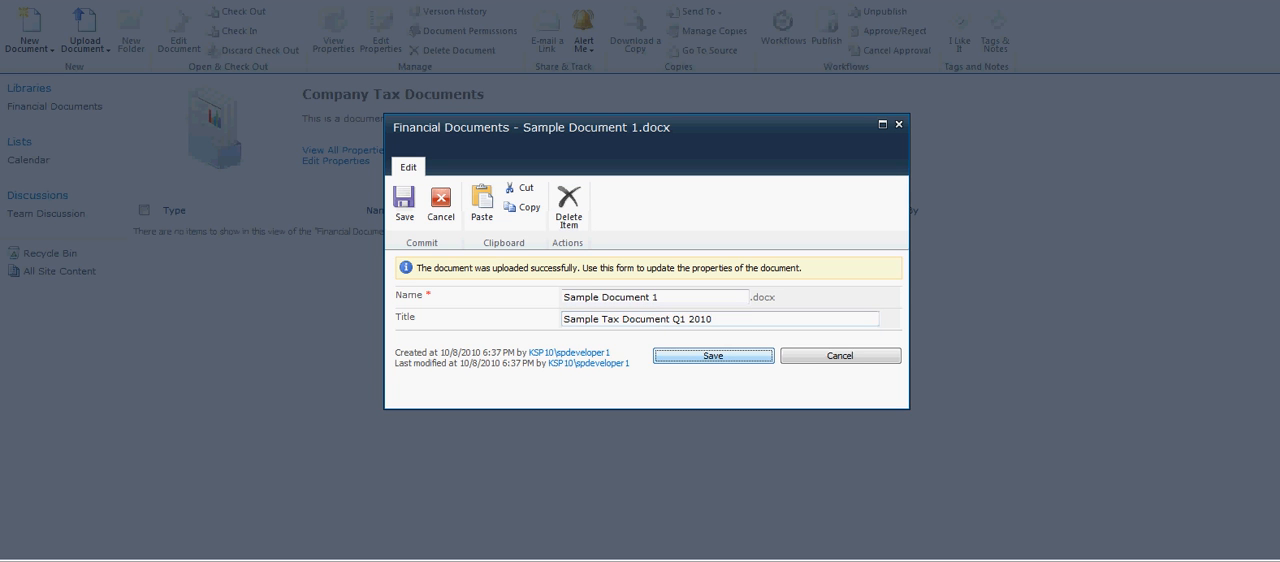
key("Return")
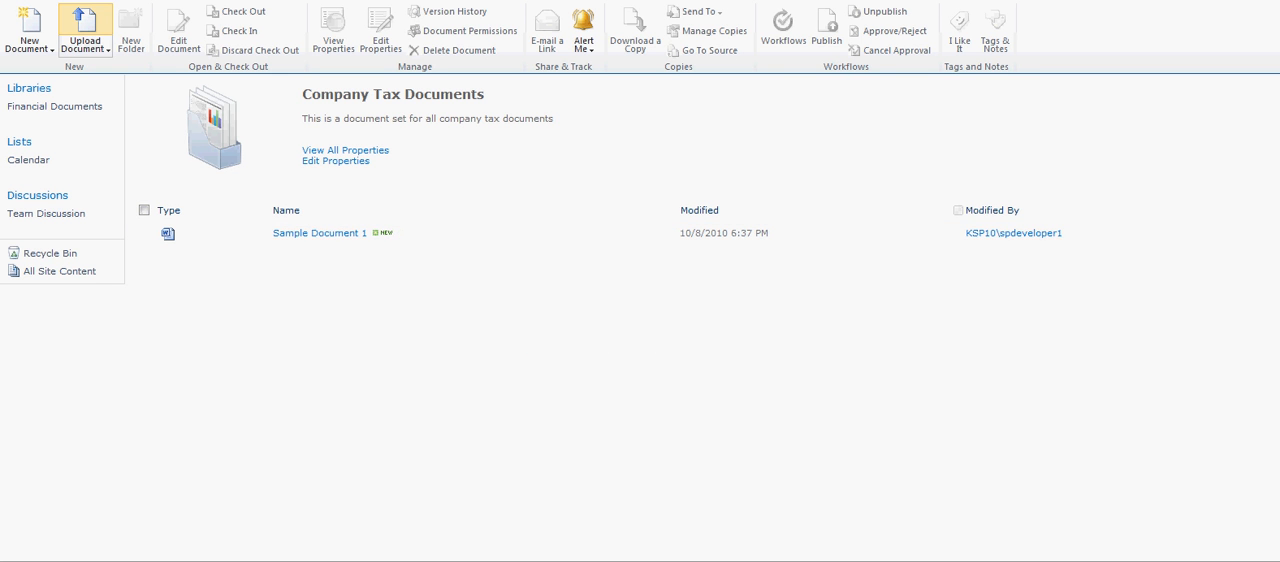
Upload Sample Document 2 into the Company Tax Documents set.
left_click(85, 45)
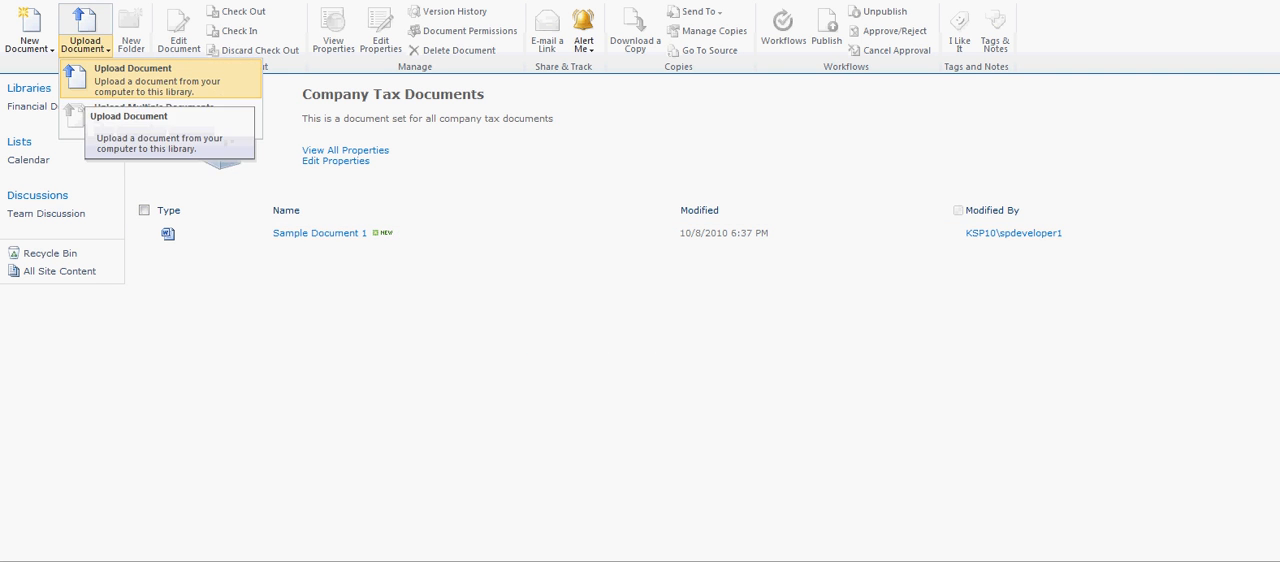
left_click(100, 80)
left_click(811, 237)
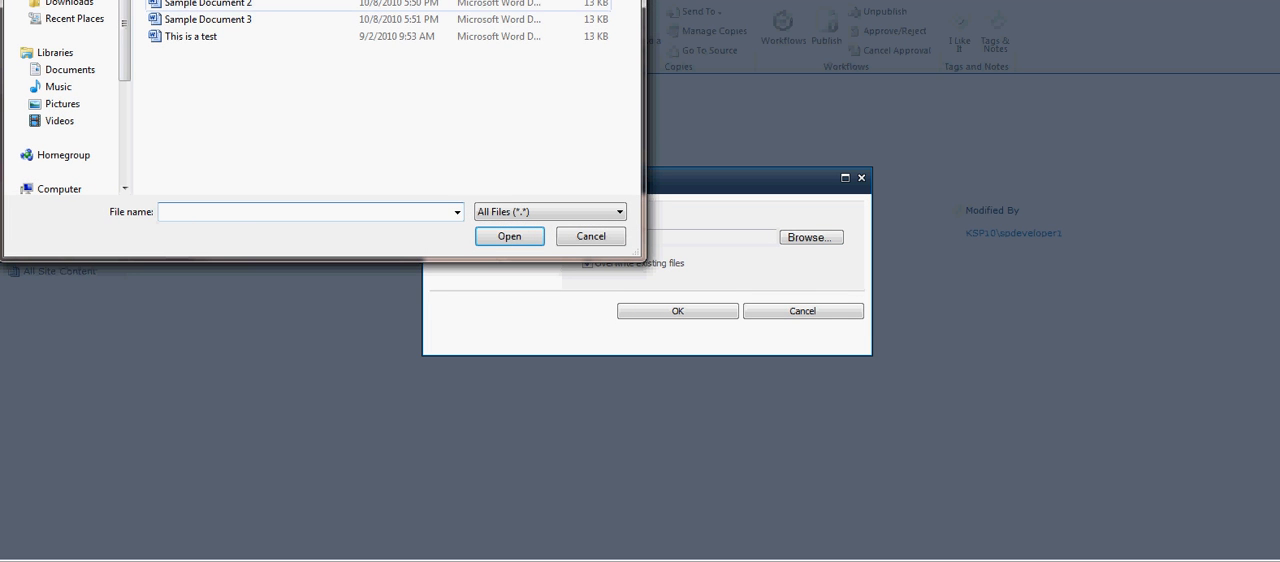
left_click(208, 3)
left_click(509, 236)
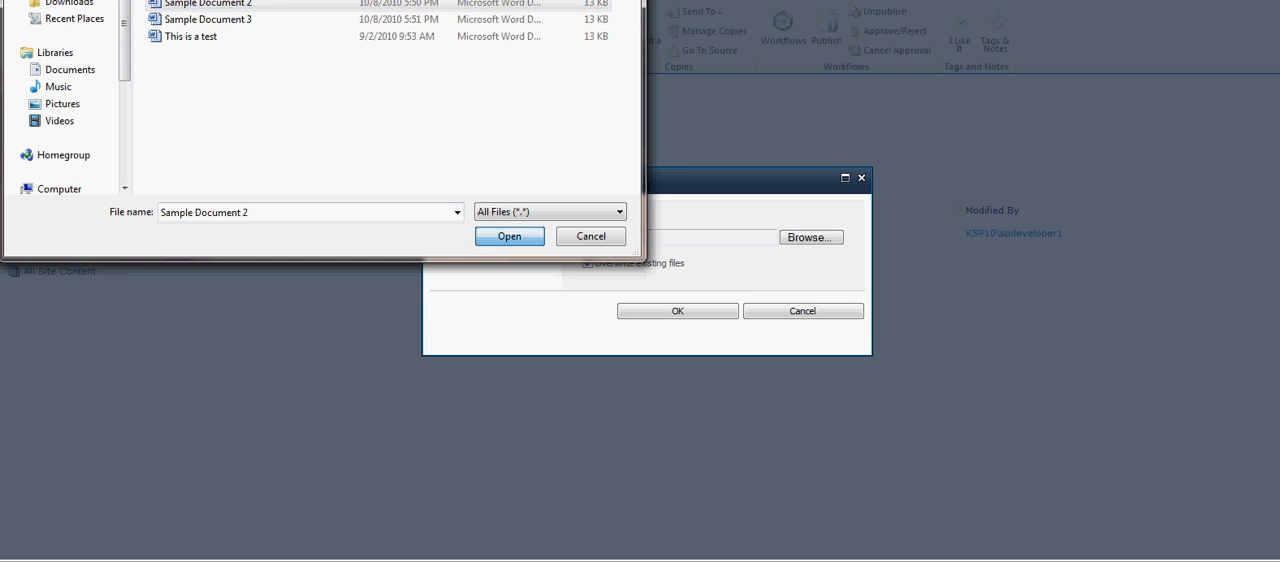
left_click(678, 311)
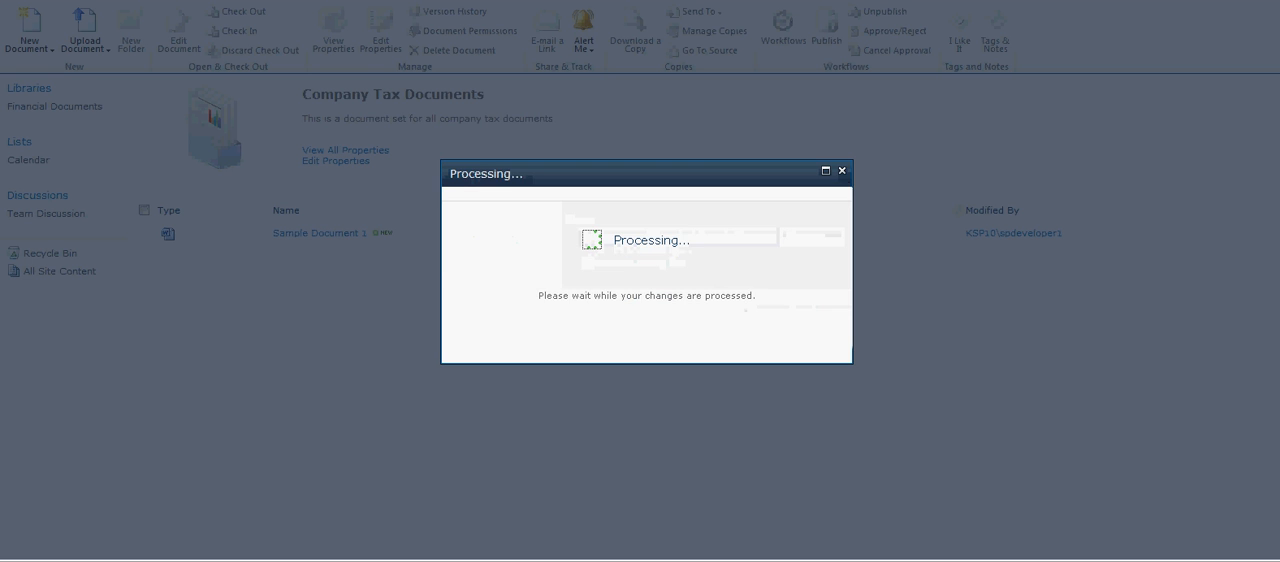
Give the uploaded Sample Document 2 a title beginning with "CompanY Tax Document" and save its properties.
left_click(592, 318)
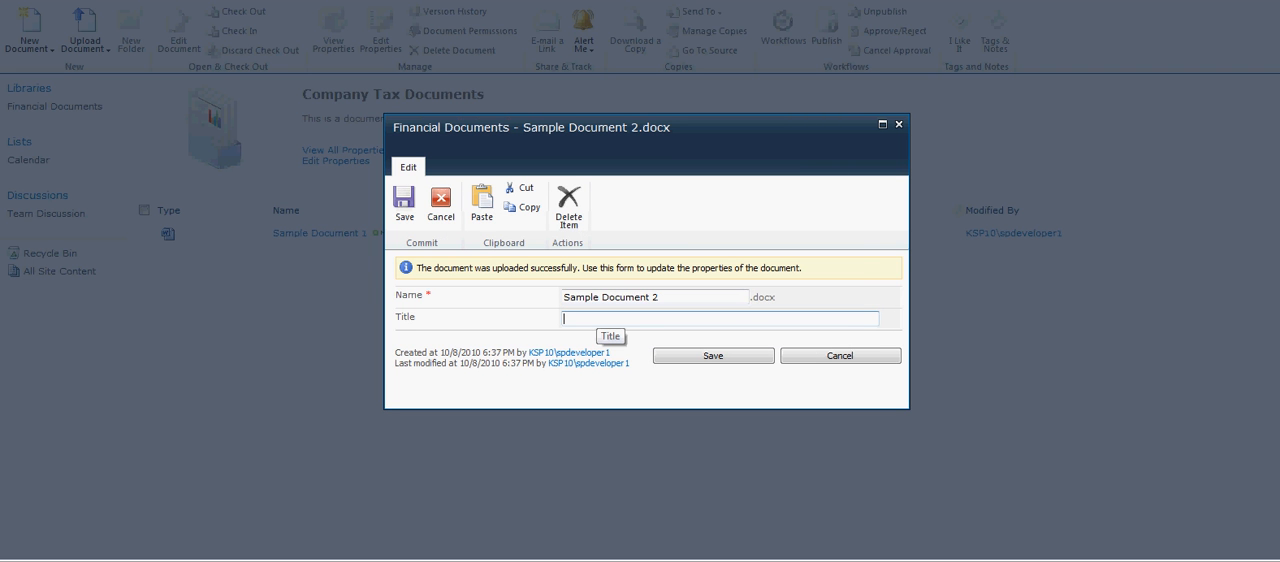
type("CompanY Tax Document ")
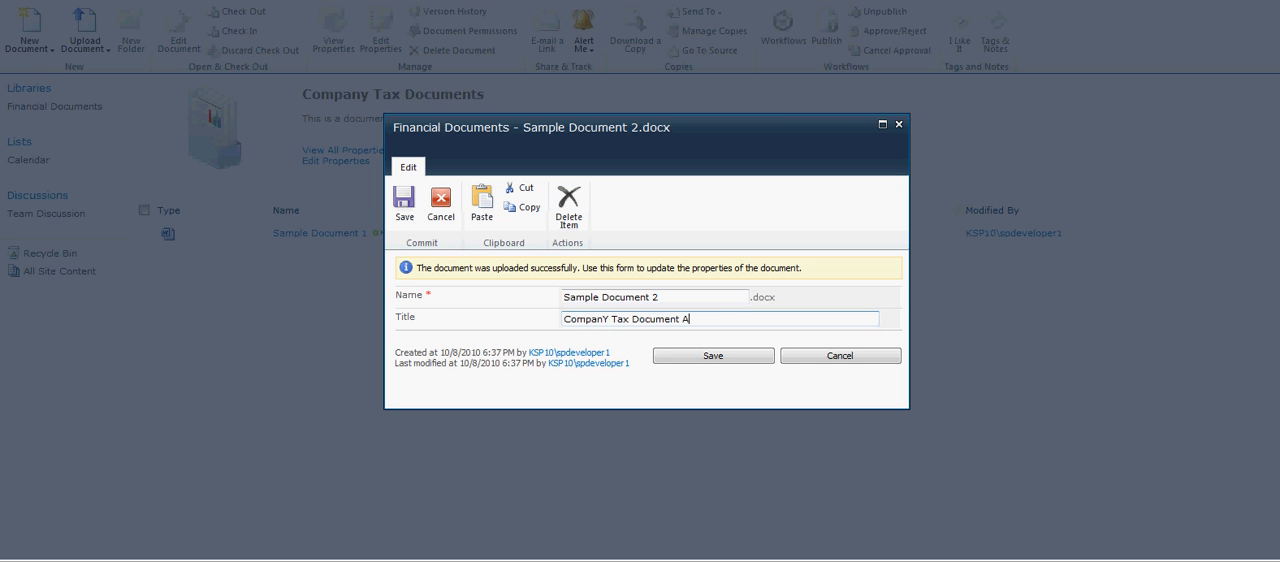
type("Q2")
left_click(713, 356)
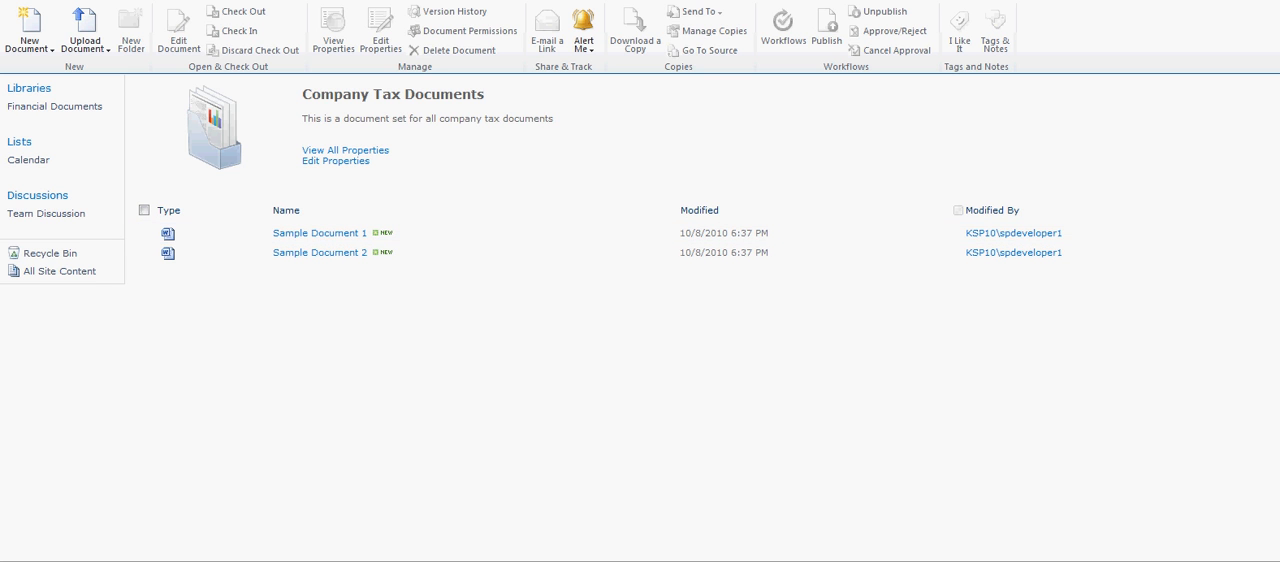
Put the document set's welcome page into edit mode and look over its web part zones.
left_click(150, 15)
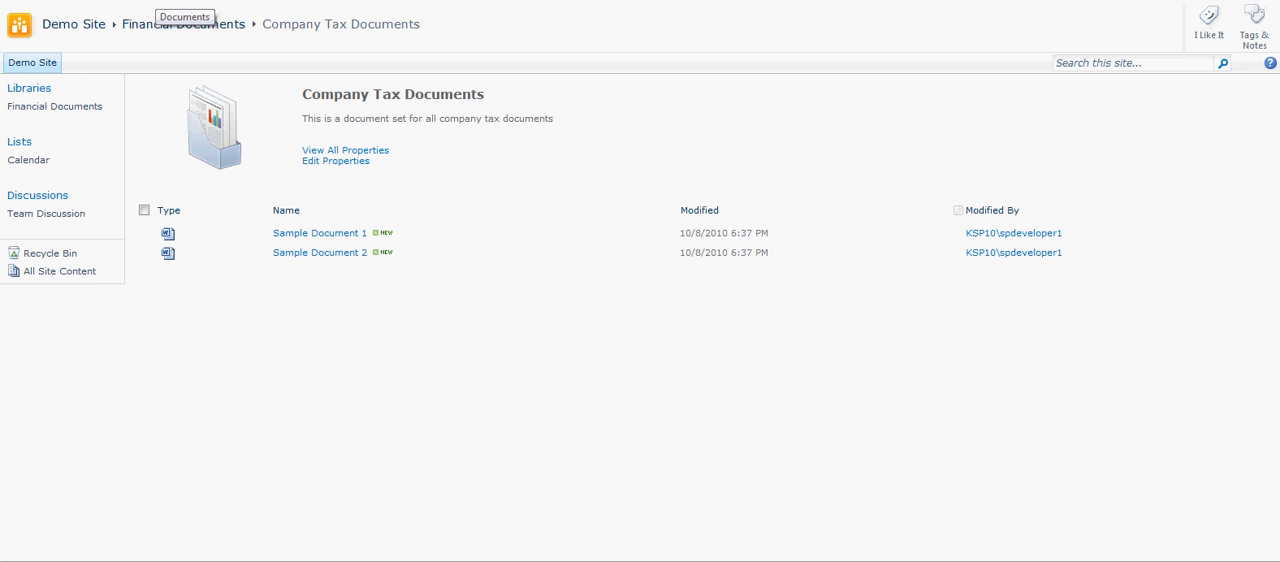
left_click(185, 14)
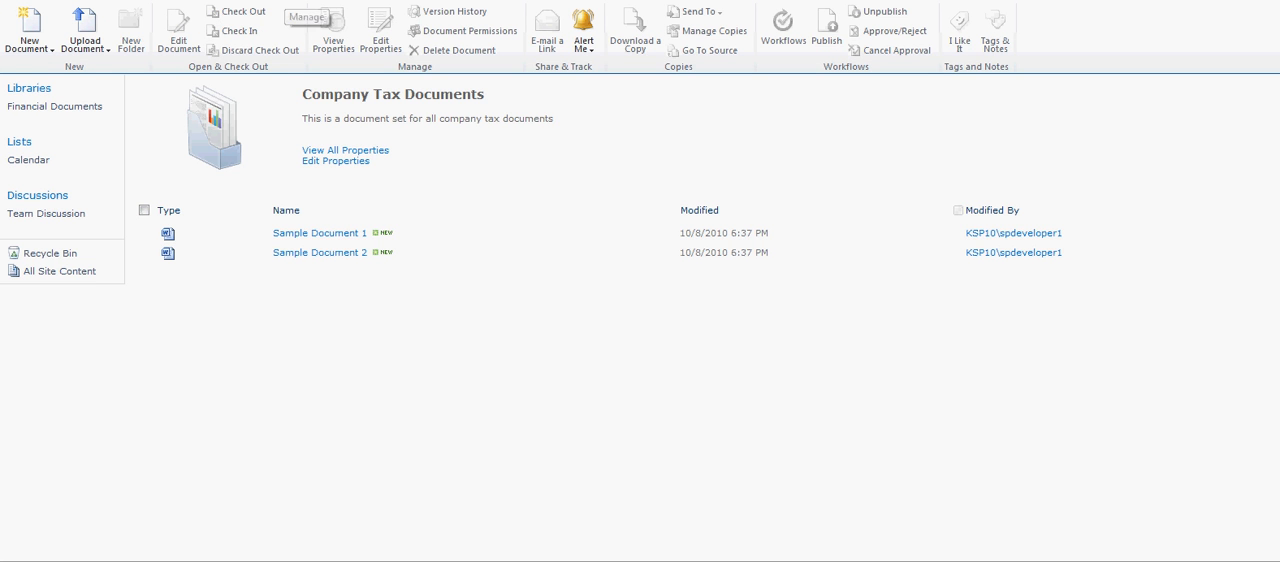
left_click(286, 2)
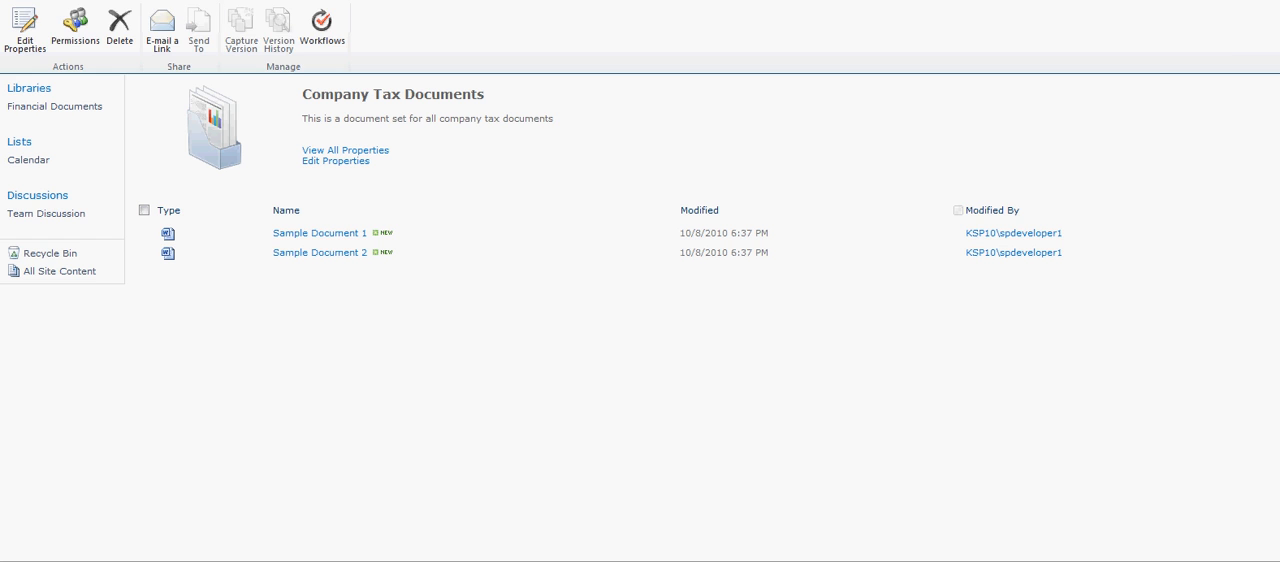
left_click(122, 2)
left_click(50, 2)
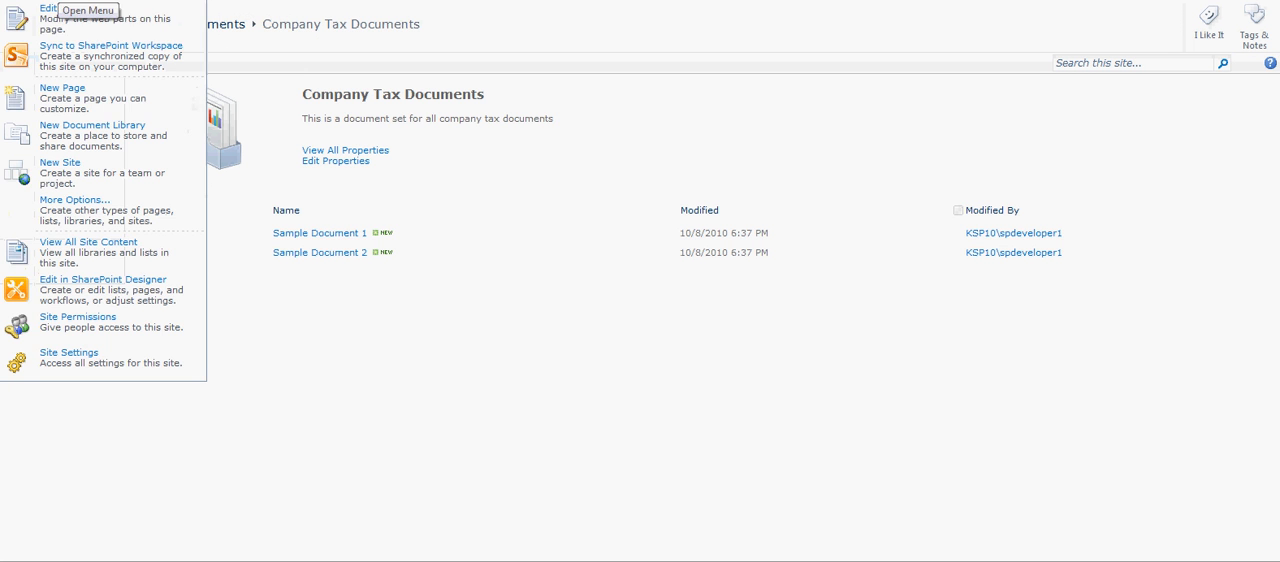
left_click(70, 16)
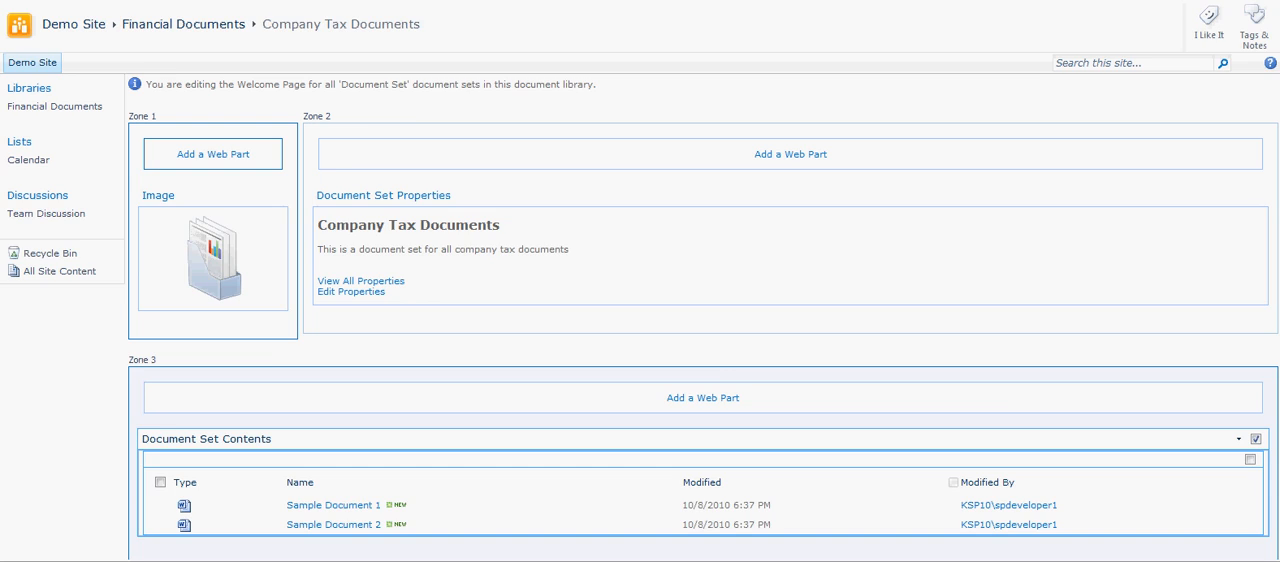
scroll(640, 300, "down", 2)
scroll(640, 300, "down", 1)
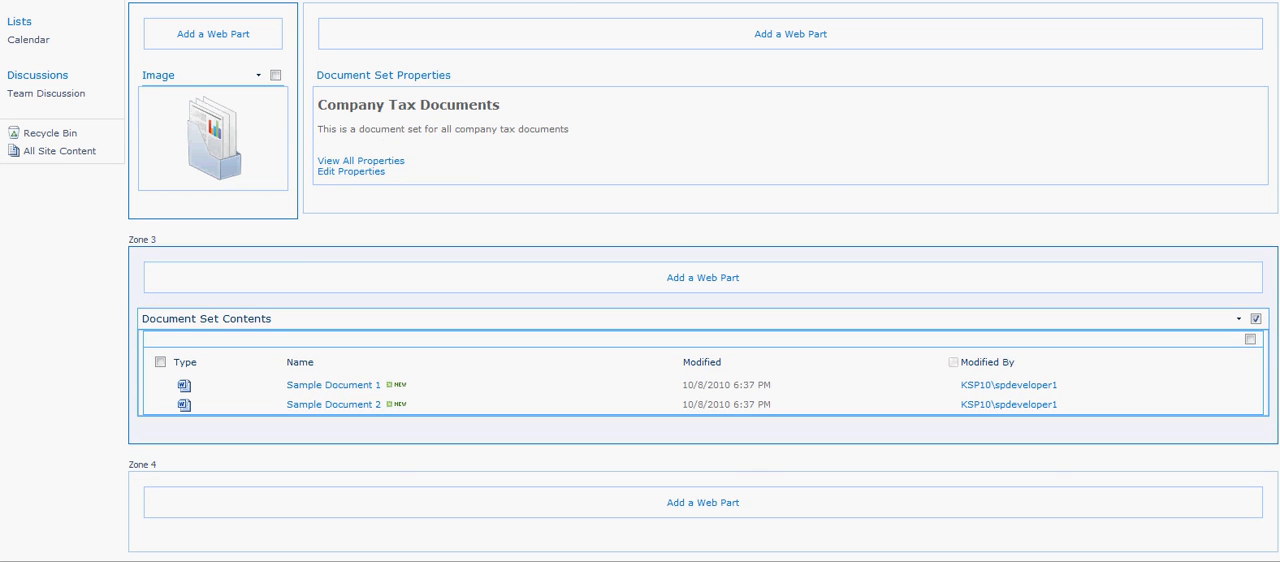
scroll(640, 300, "up", 3)
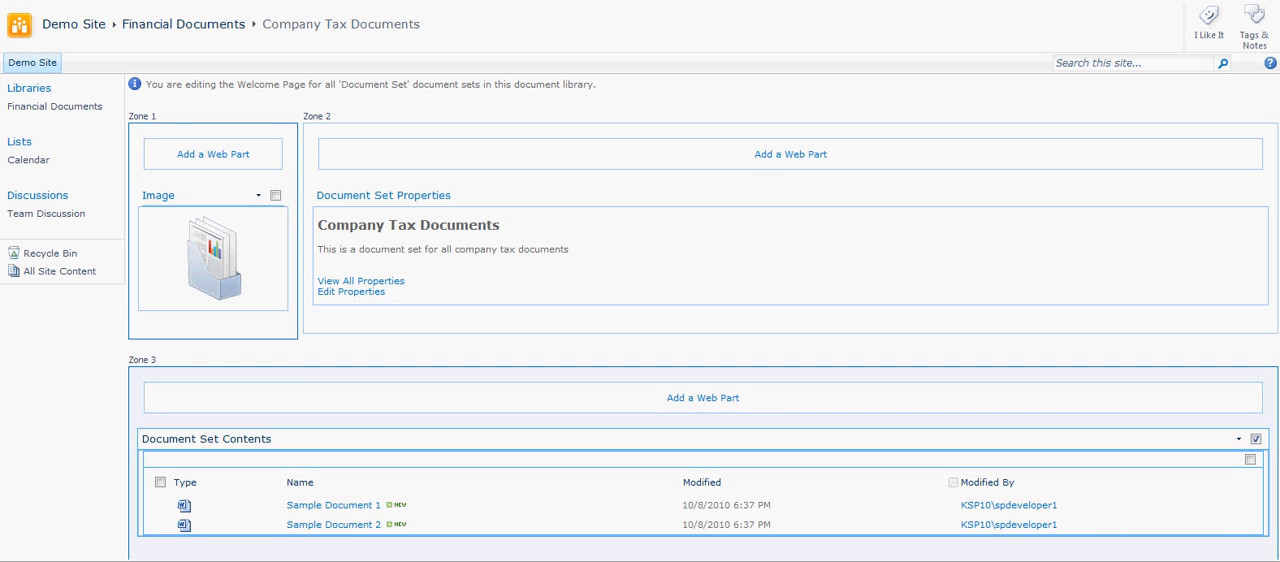
Set the background color of the Image web part in Zone 1 to OrangeRed (#ff4500) and close its properties.
left_click(213, 196)
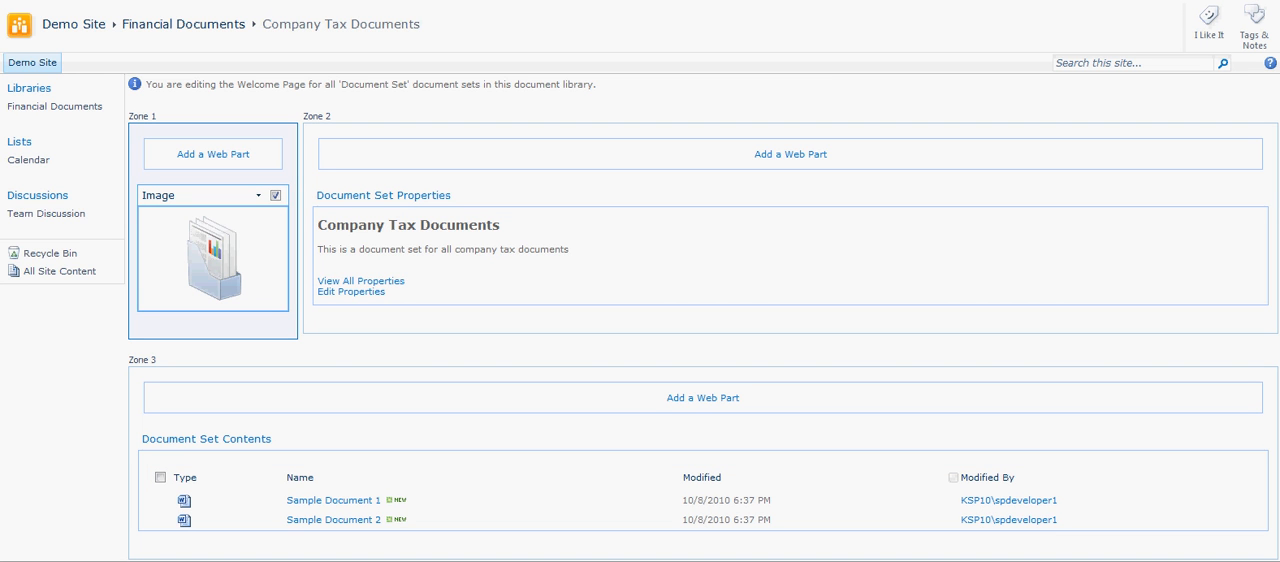
left_click(258, 195)
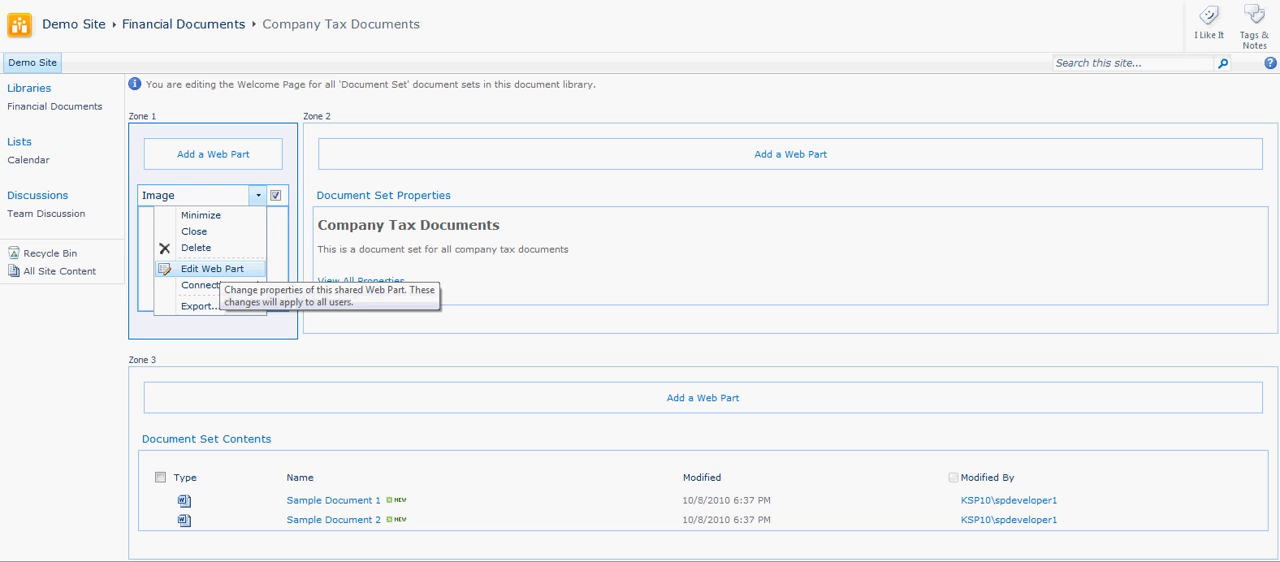
left_click(212, 268)
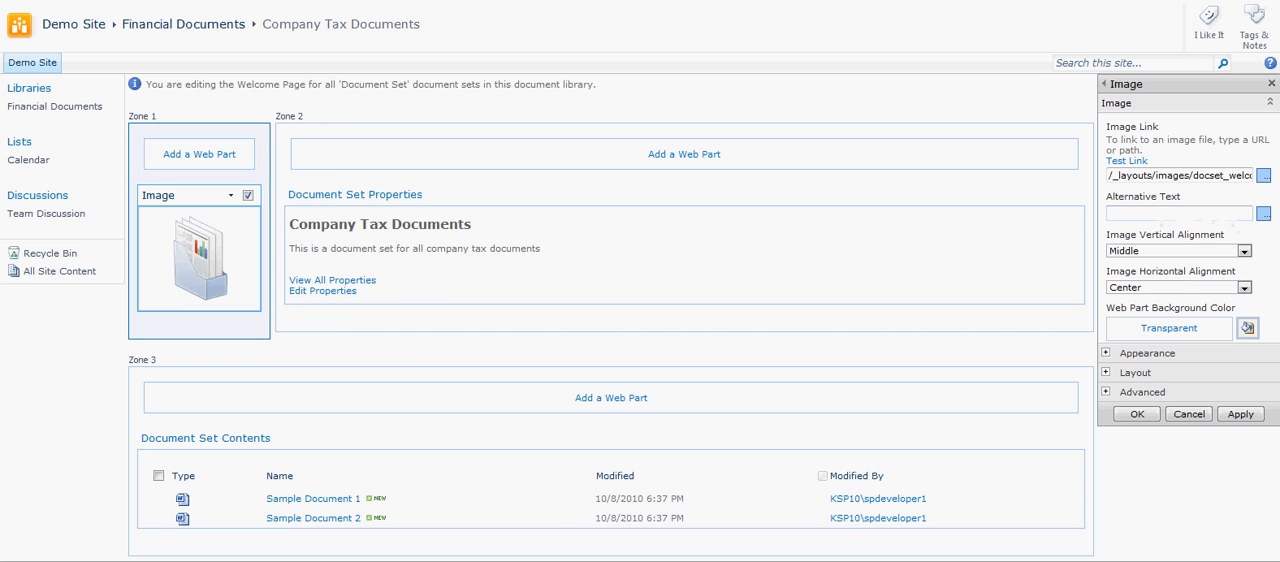
left_click(1248, 329)
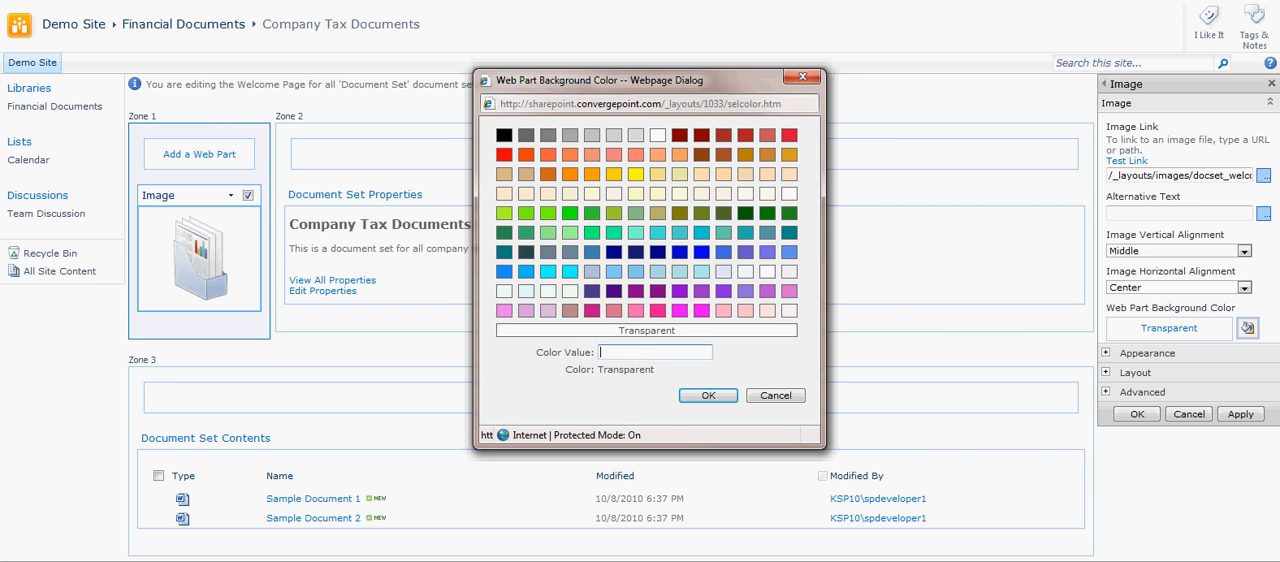
left_click(526, 155)
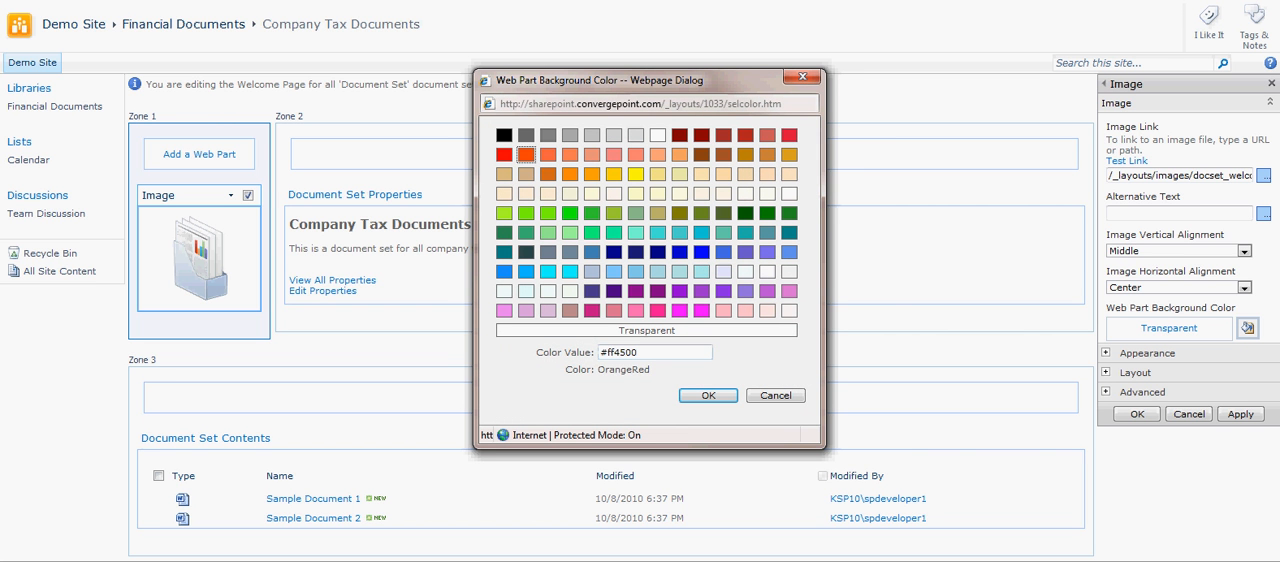
key("Return")
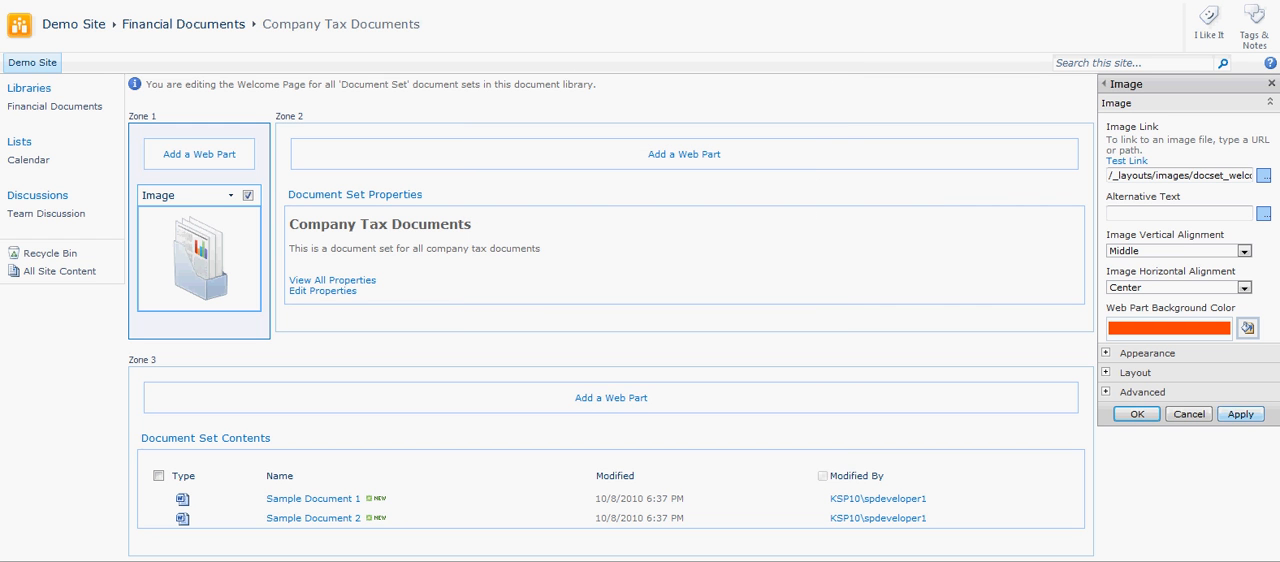
left_click(1240, 414)
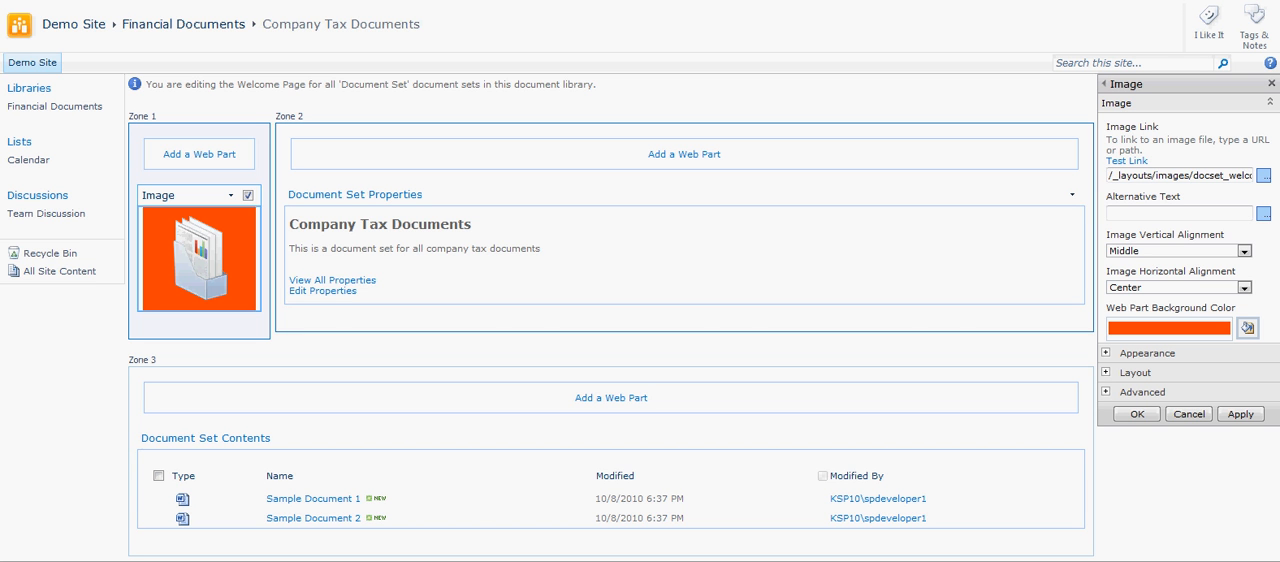
scroll(680, 250, "down", 1)
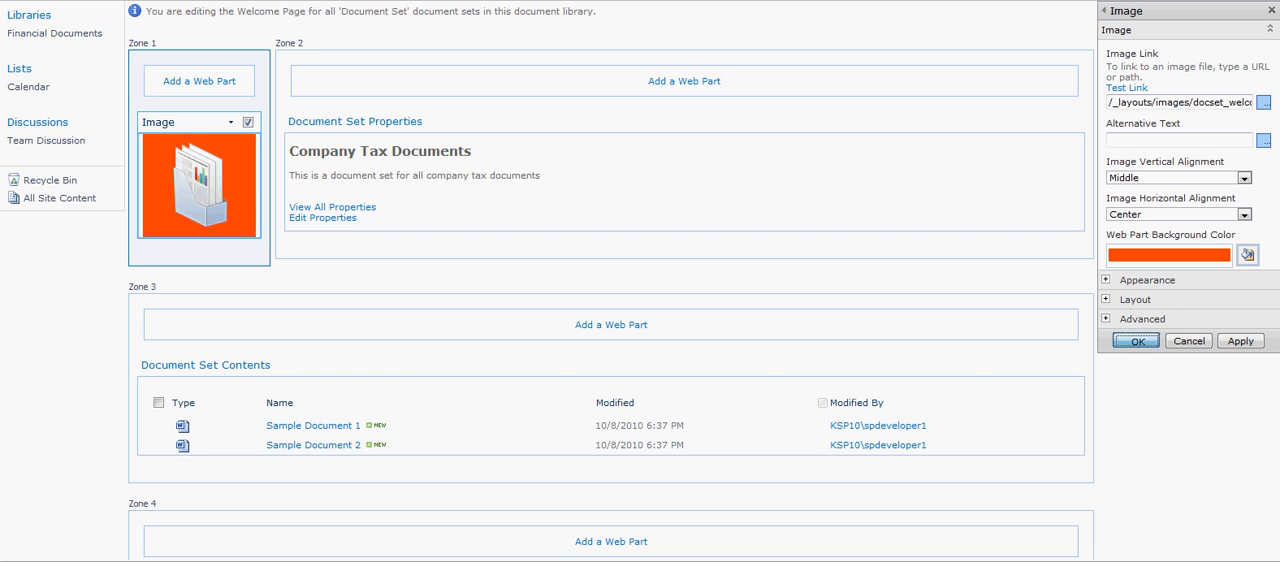
left_click(1137, 341)
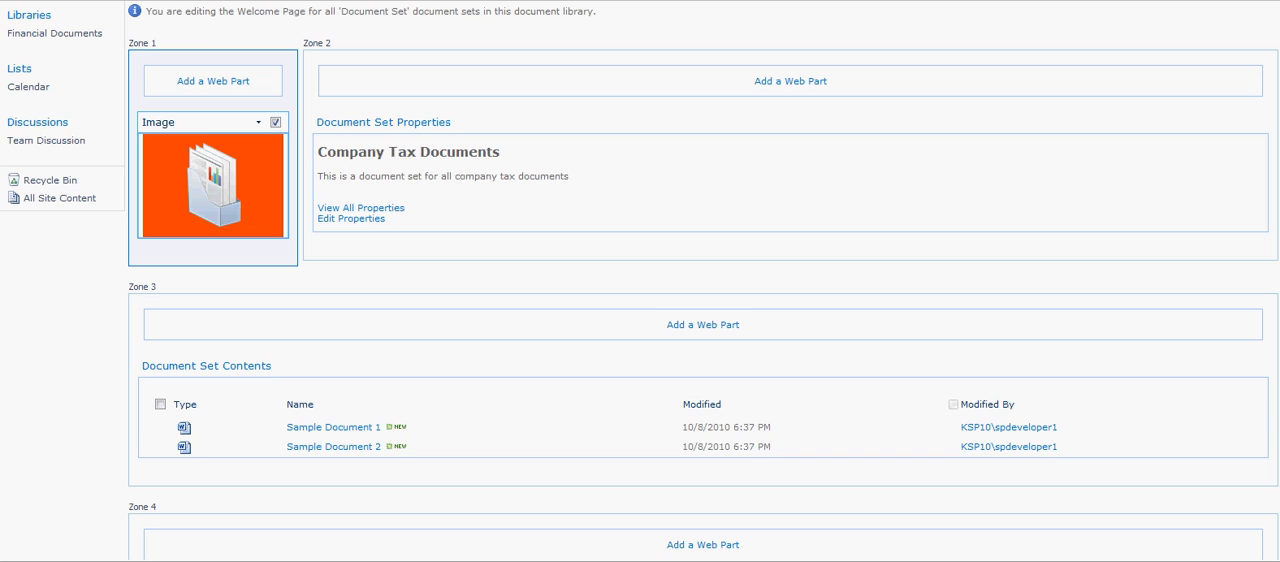
Add the Note Board web part from the Social Collaboration category to Zone 4 of the welcome page.
scroll(640, 280, "down", 1)
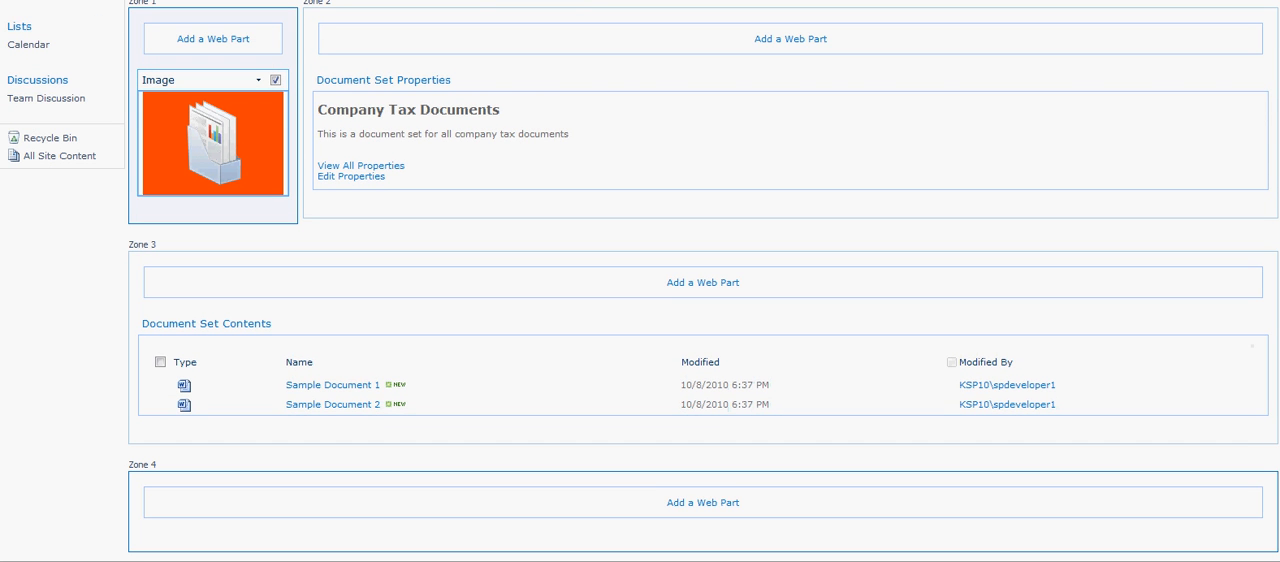
left_click(703, 503)
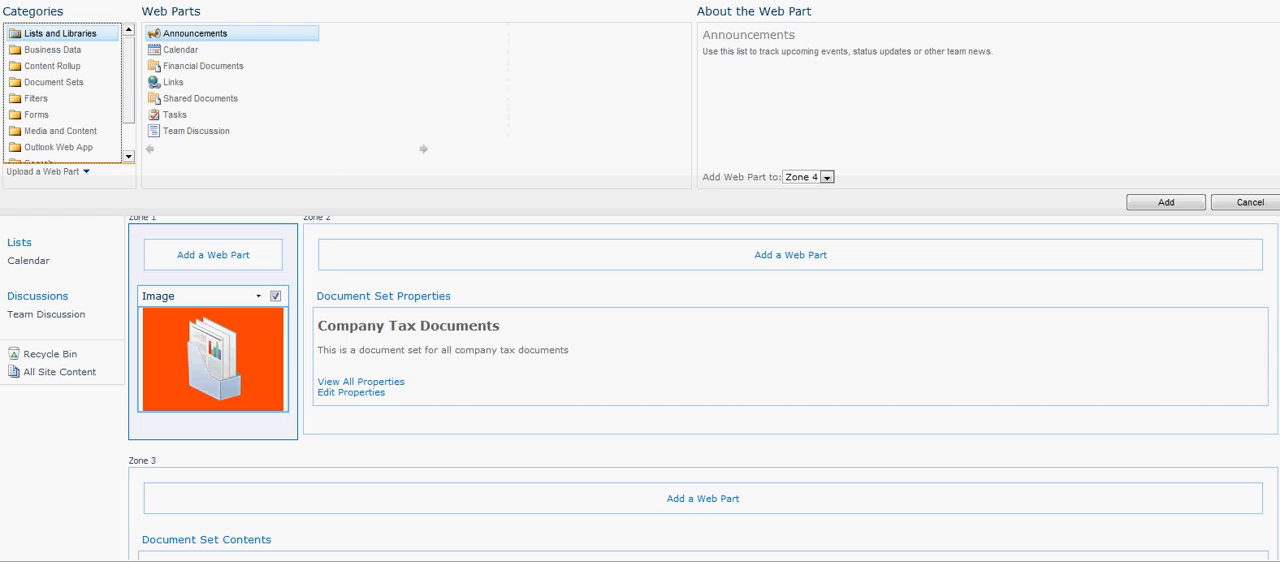
scroll(62, 93, "down", 1)
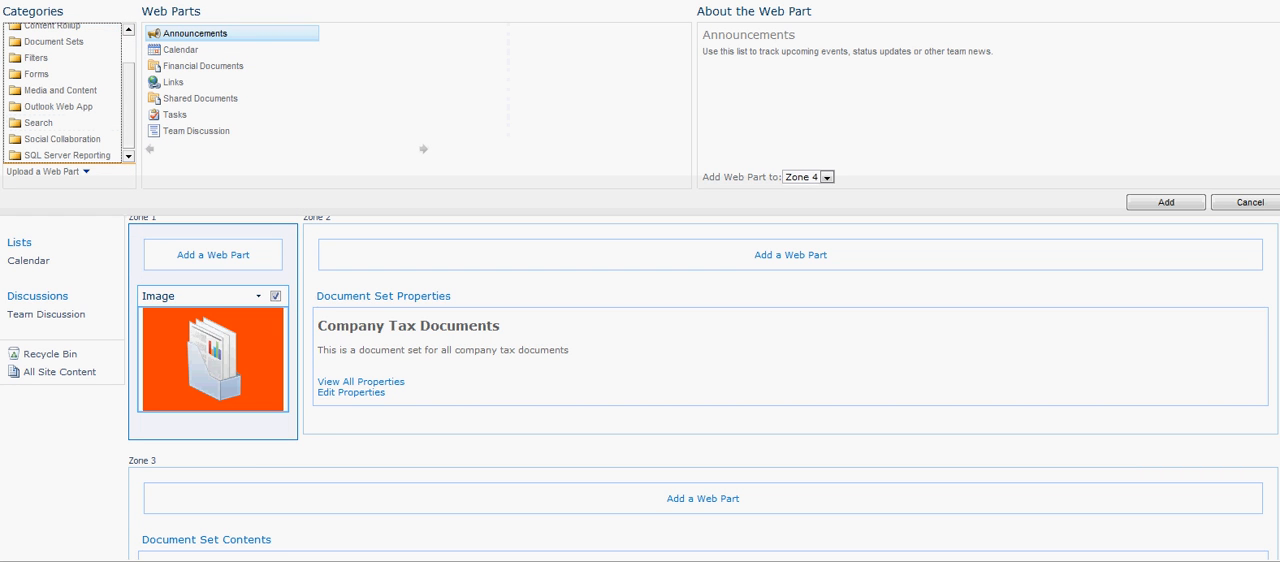
left_click(80, 141)
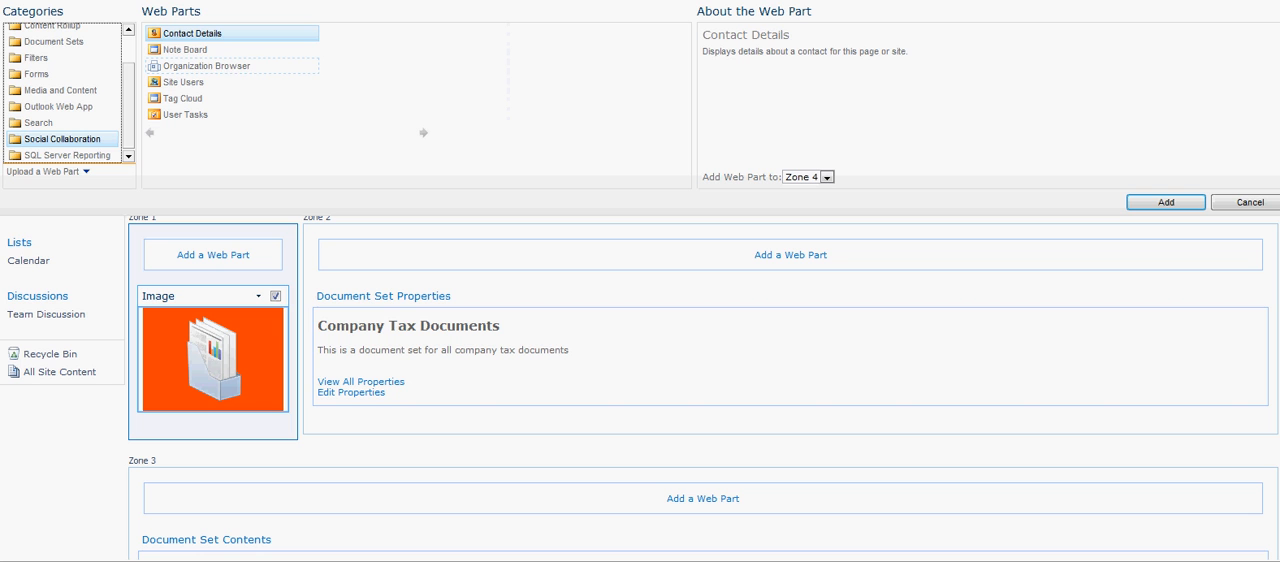
left_click(192, 50)
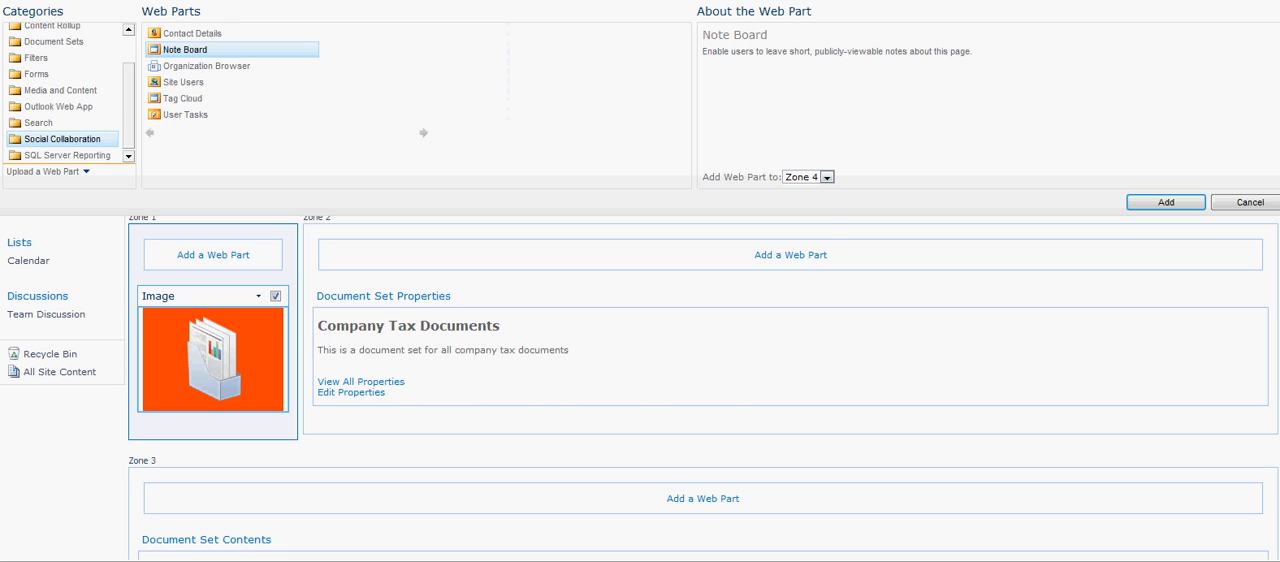
left_click(827, 178)
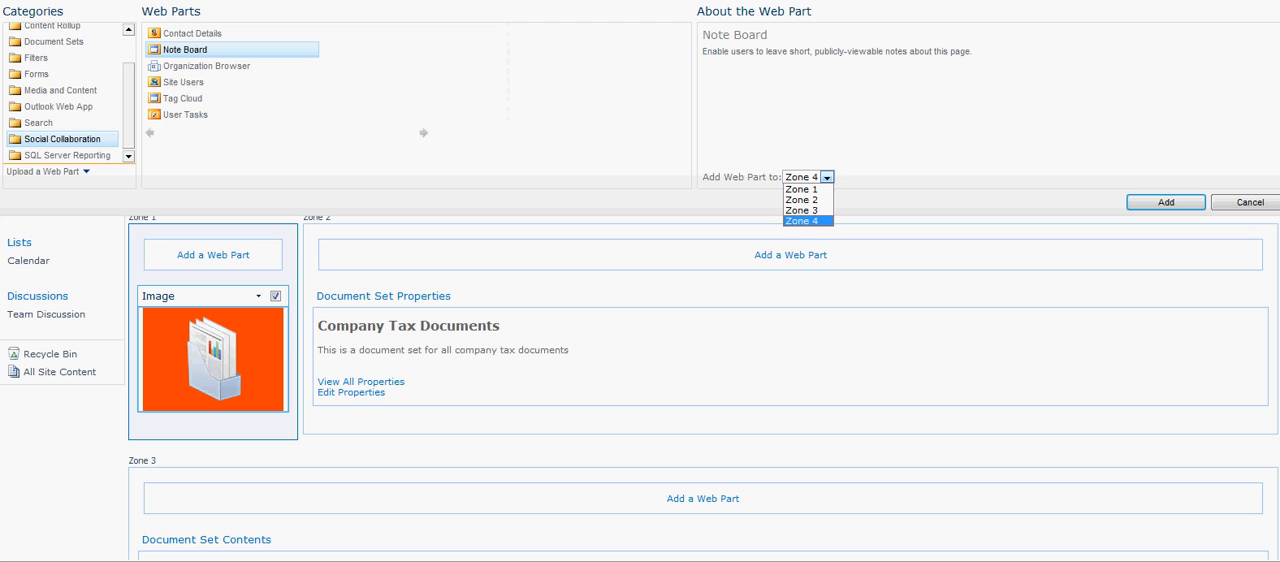
left_click(803, 221)
scroll(803, 320, "down", 4)
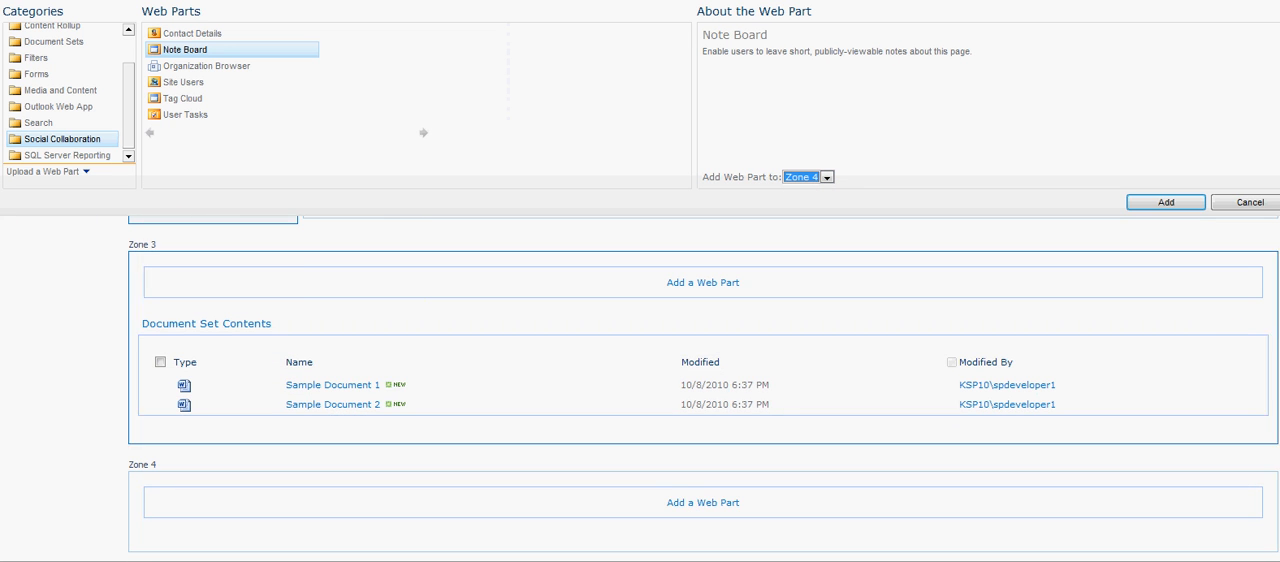
left_click(1166, 202)
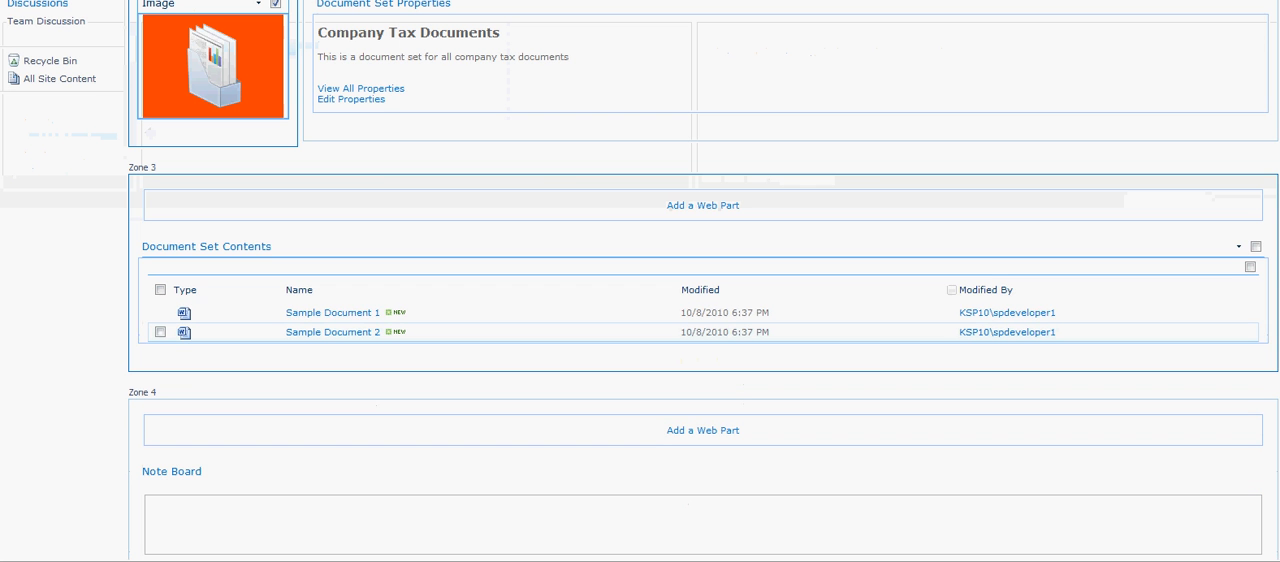
Look over the Note Board web part in Zone 4 and open its list of available actions.
scroll(1000, 333, "down", 2)
scroll(704, 333, "down", 1)
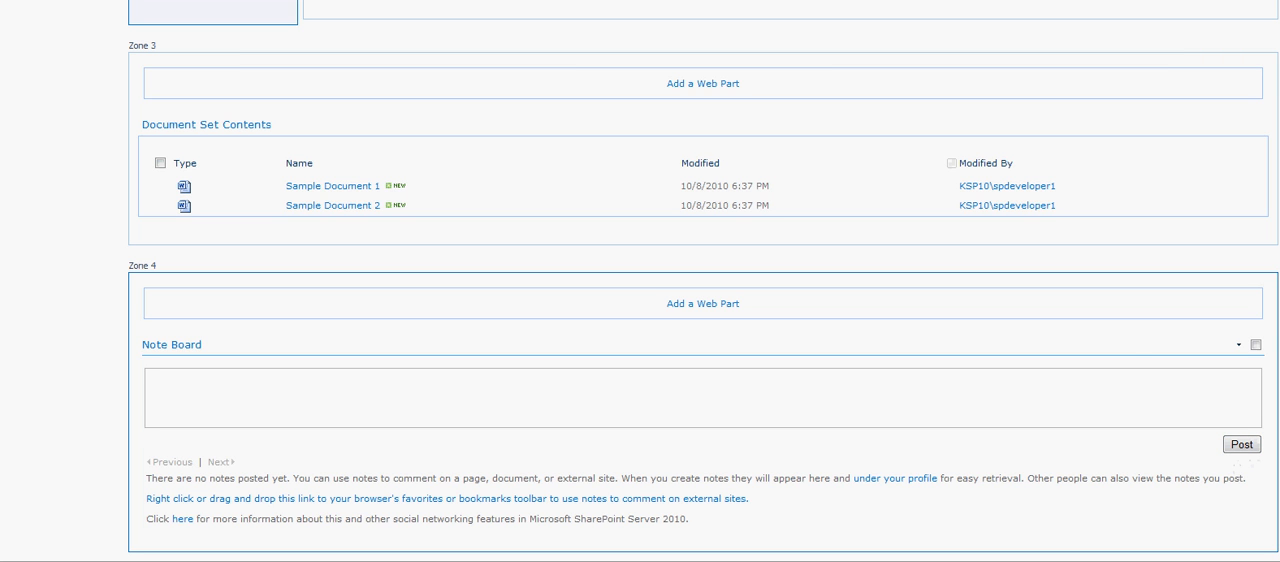
left_click(1238, 344)
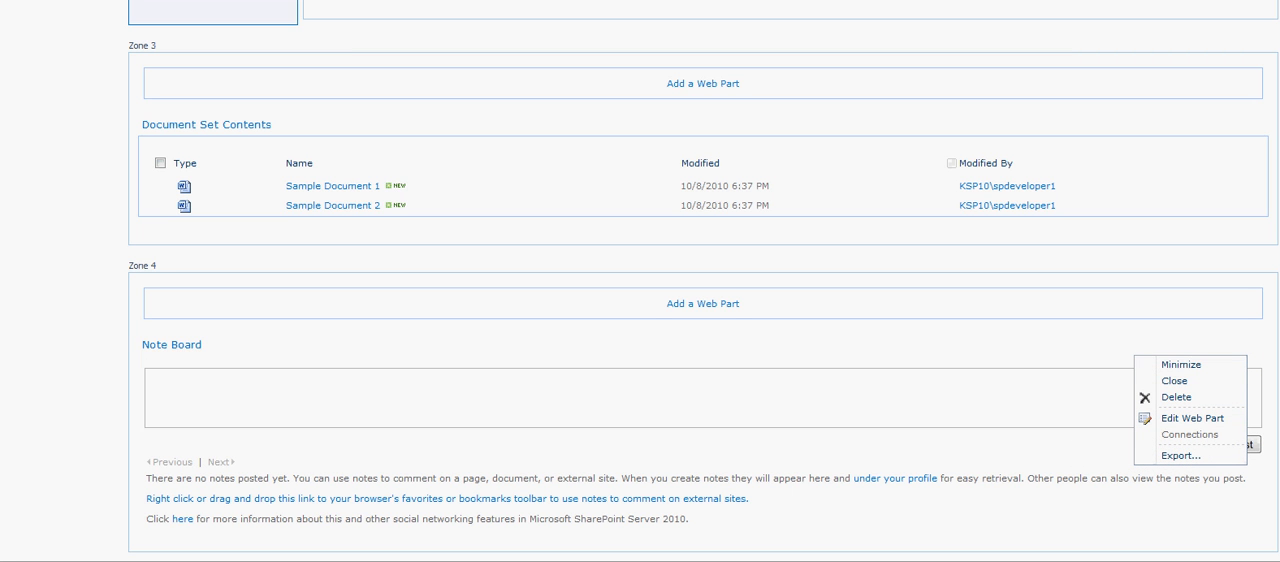
scroll(703, 281, "up", 3)
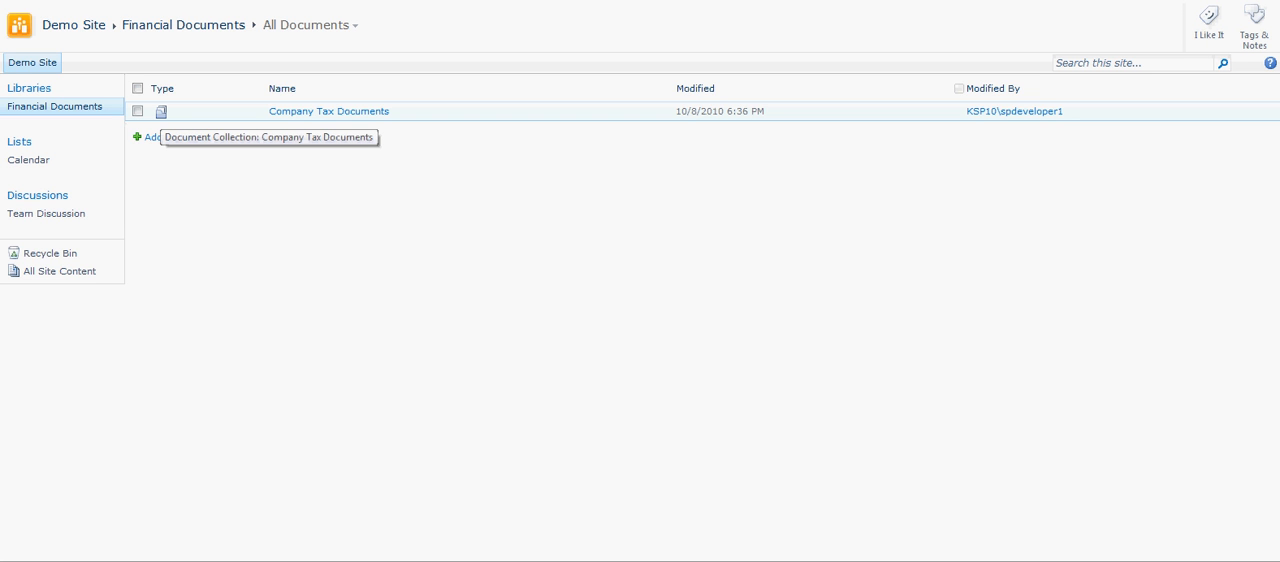
Open the Company Tax Documents set and post "This is a note for this document set" on its Note Board.
left_click(161, 112)
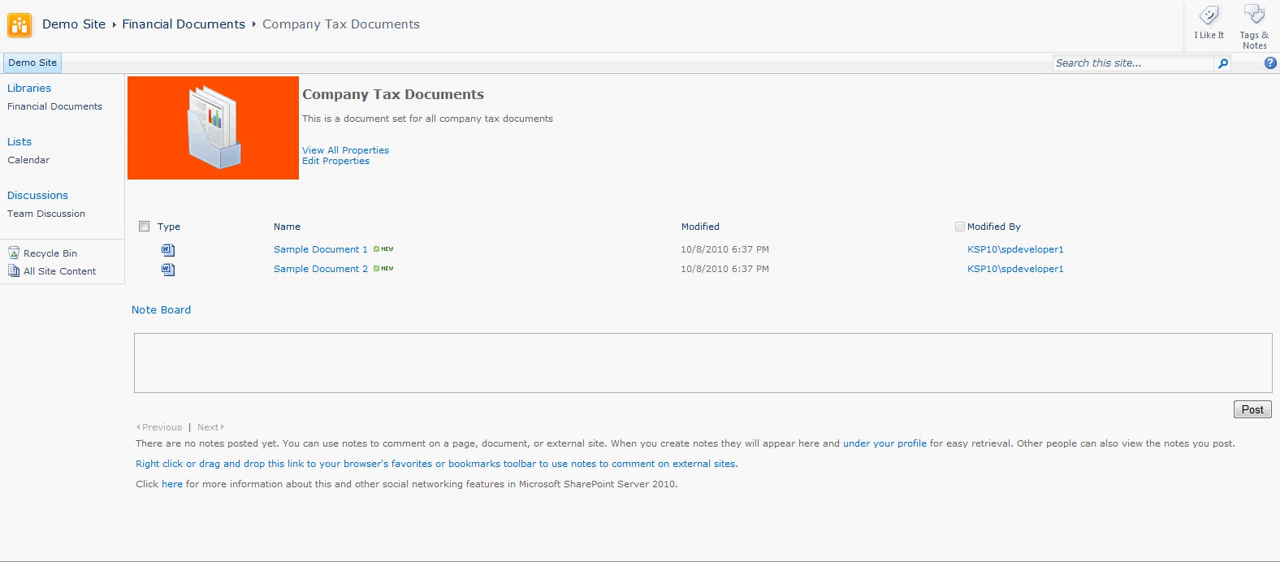
type("This is a")
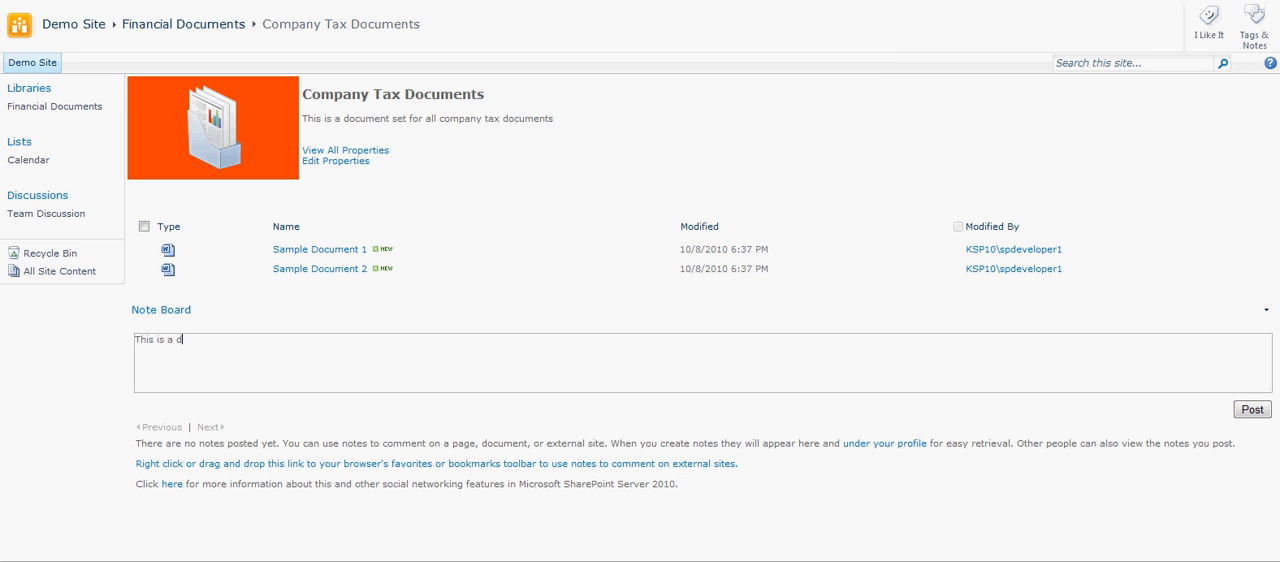
type(" notes")
key("BackSpace")
type("fpr")
key("BackSpace")
key("BackSpace")
type("or this docum,ent")
key("BackSpace")
key("BackSpace")
key("BackSpace")
key("BackSpace")
type("ent set")
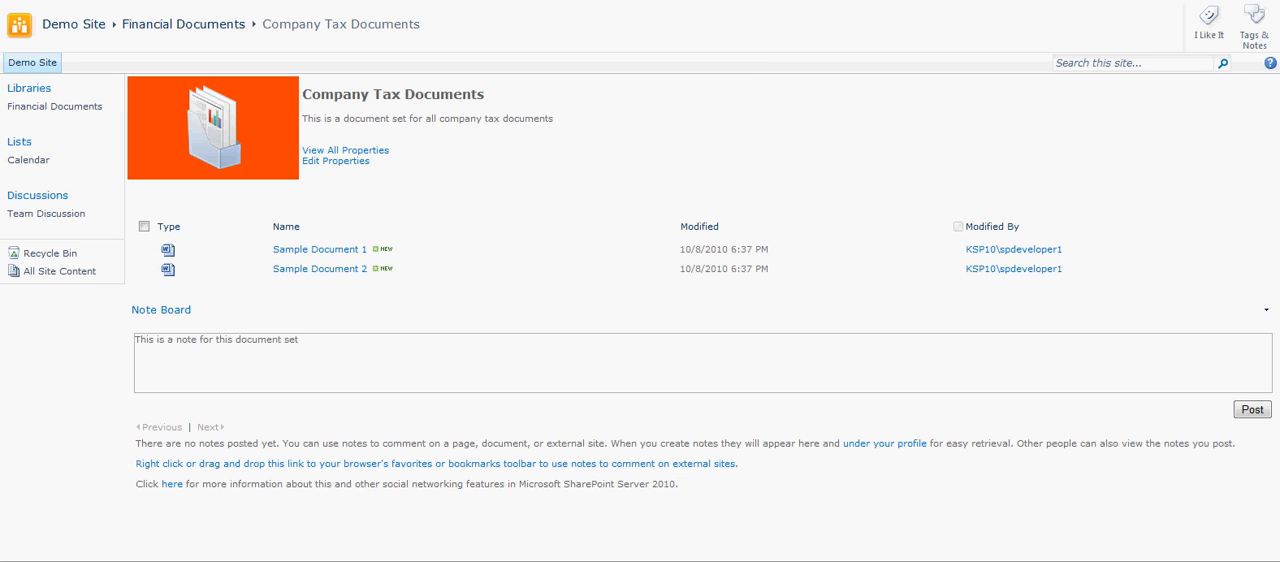
left_click(1252, 409)
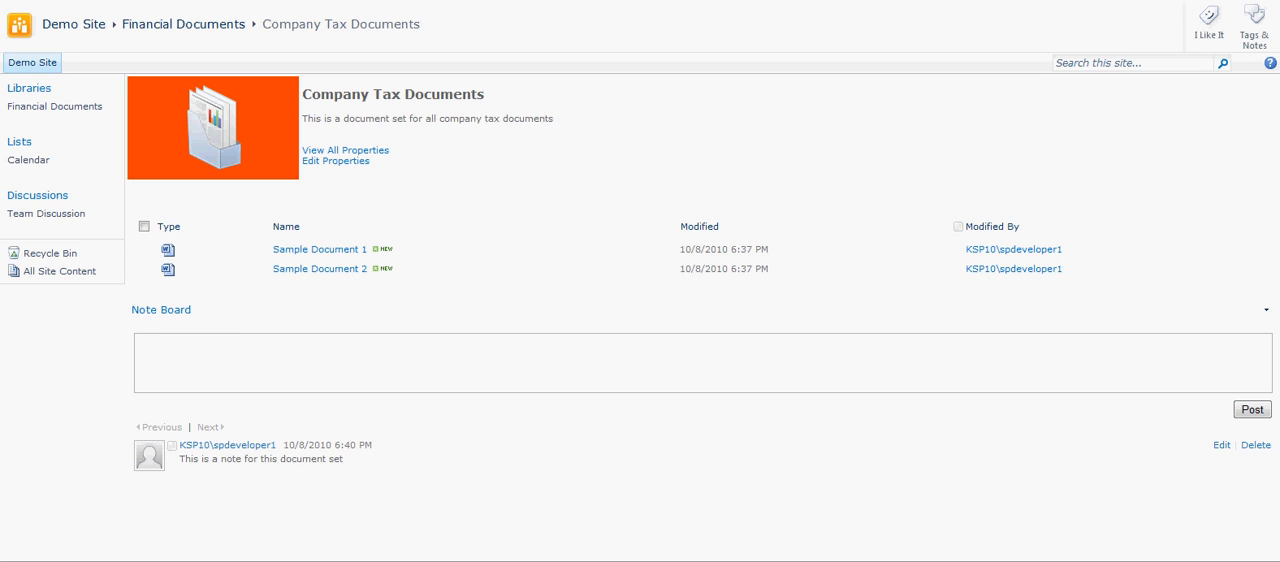